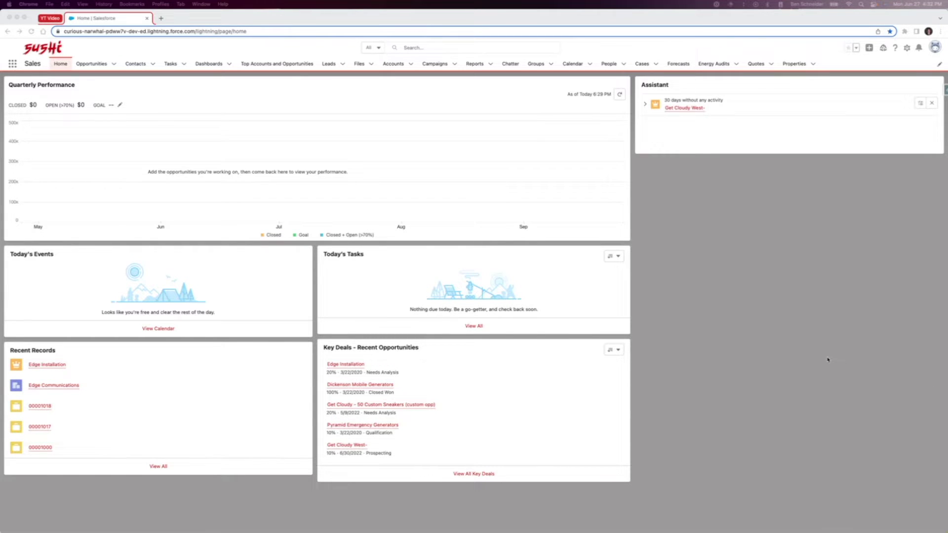
# Step: Open the Edge Installation opportunity from the Recently Viewed opportunities list
pyautogui.click(96, 66)
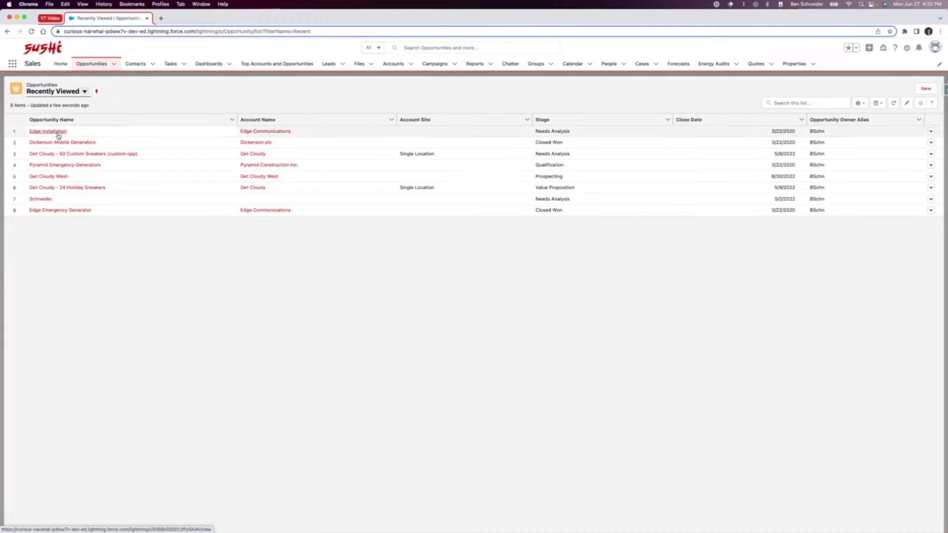
pyautogui.click(57, 132)
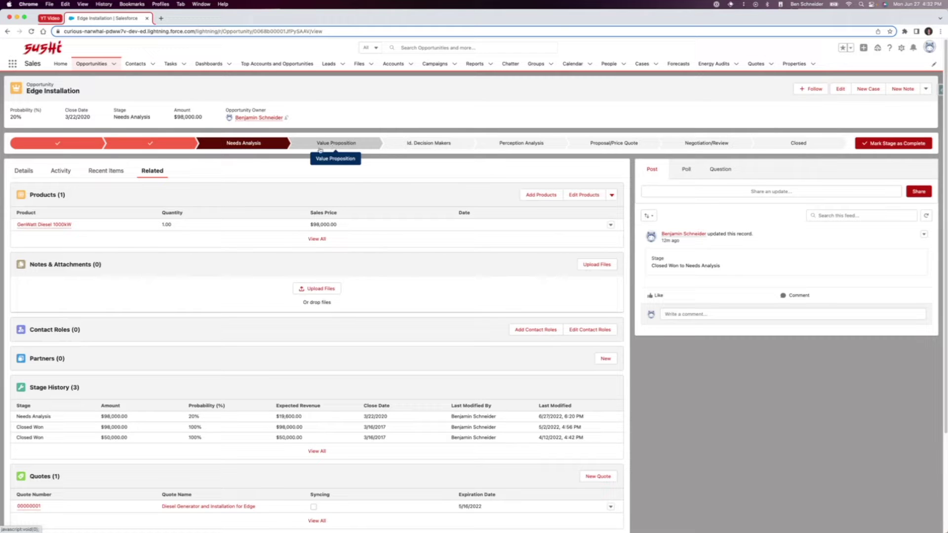
# Step: Mark Value Proposition as the current stage of Edge Installation, raising probability to 50%
pyautogui.click(31, 173)
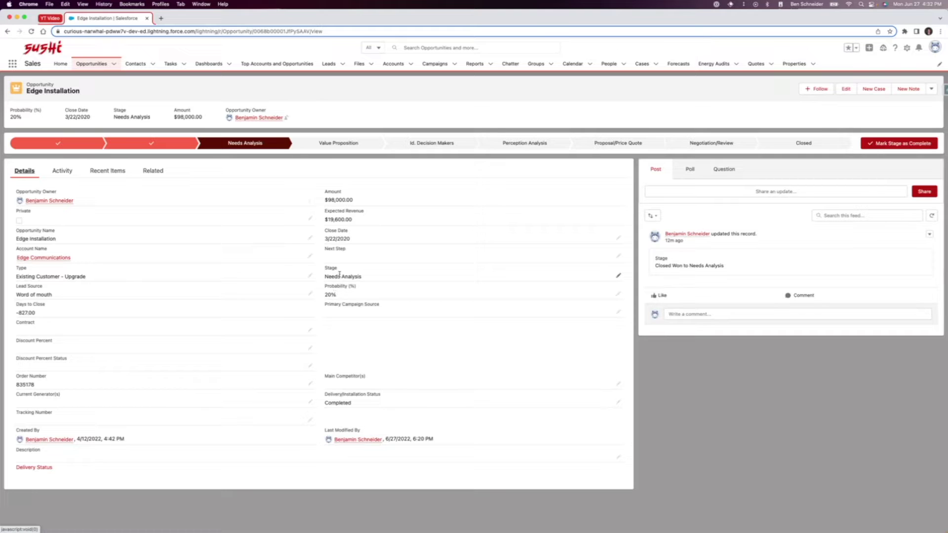
pyautogui.click(346, 145)
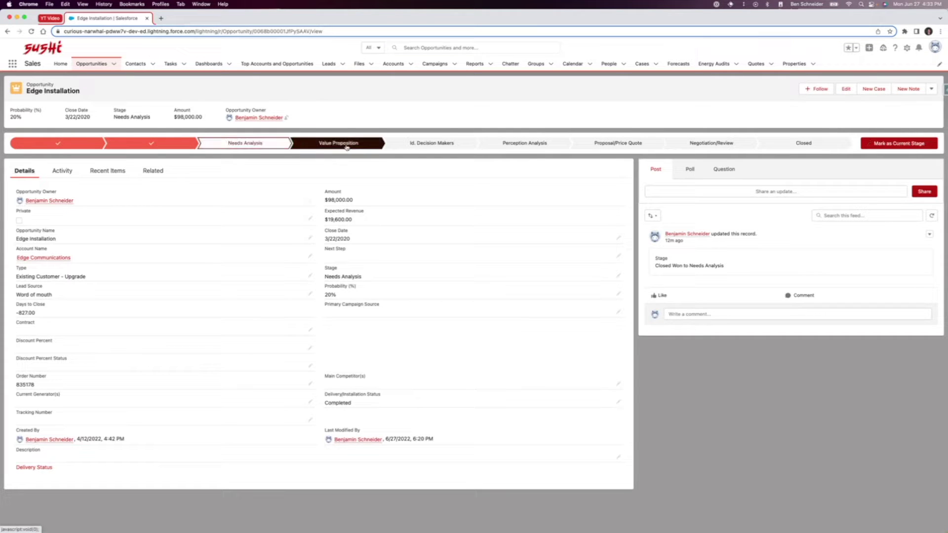
pyautogui.click(897, 143)
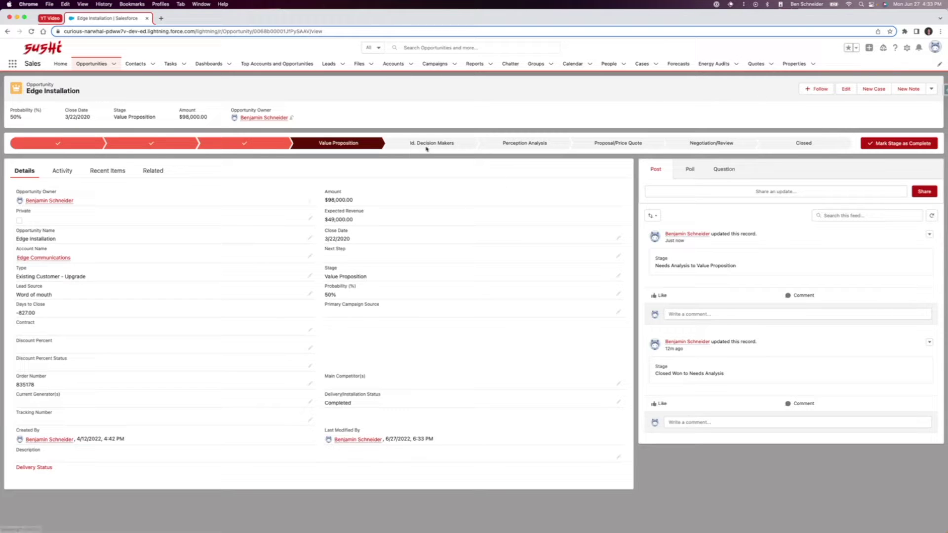
pyautogui.click(908, 48)
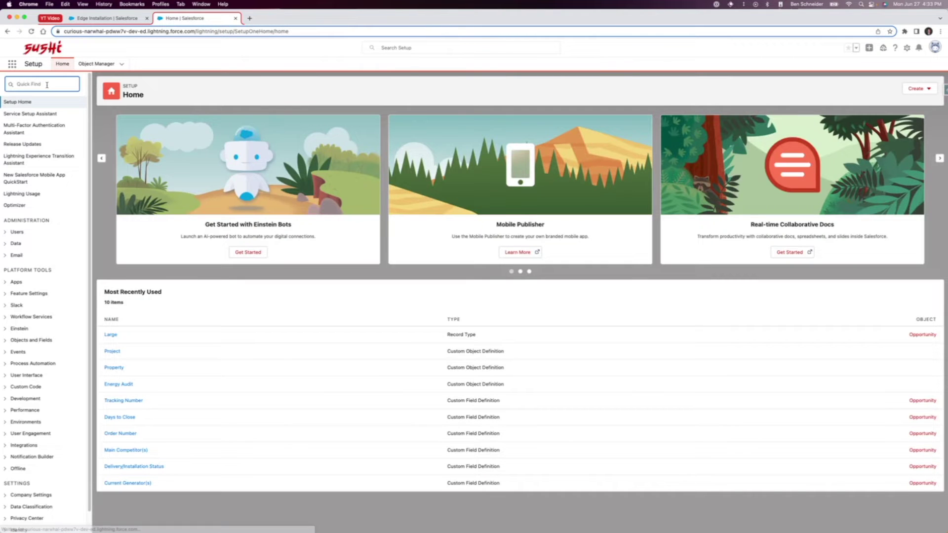
# Step: Find Sales Processes via Quick Find and review the Small process's selected stages
pyautogui.write('Sales')
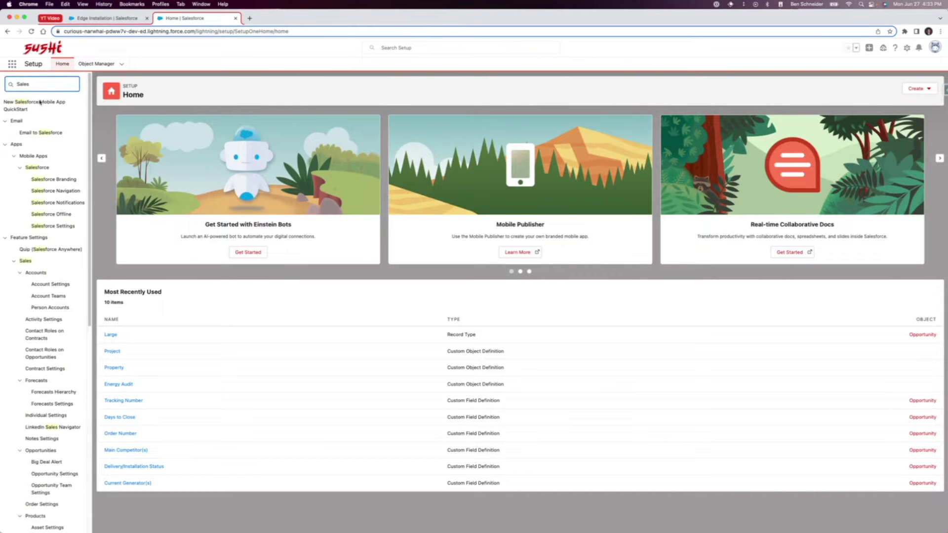
pyautogui.write(' Proces')
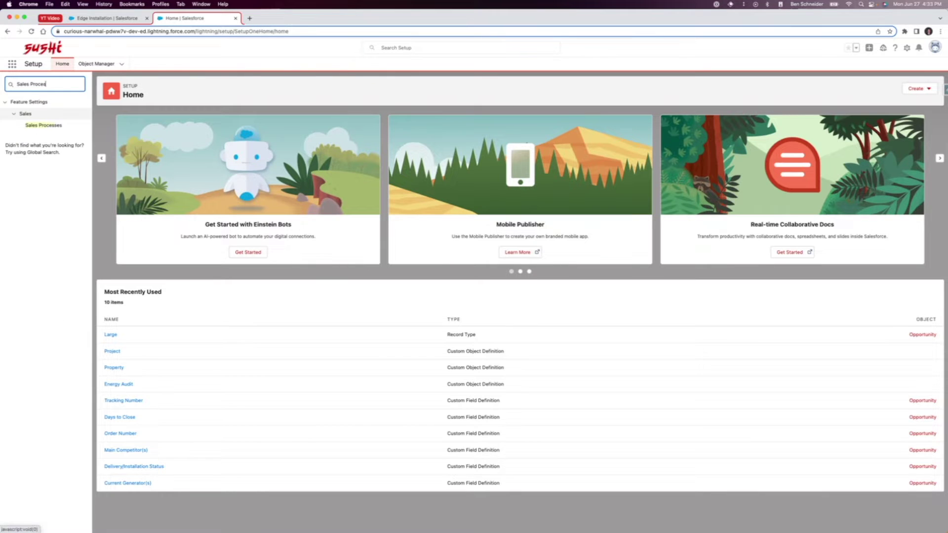
pyautogui.click(40, 126)
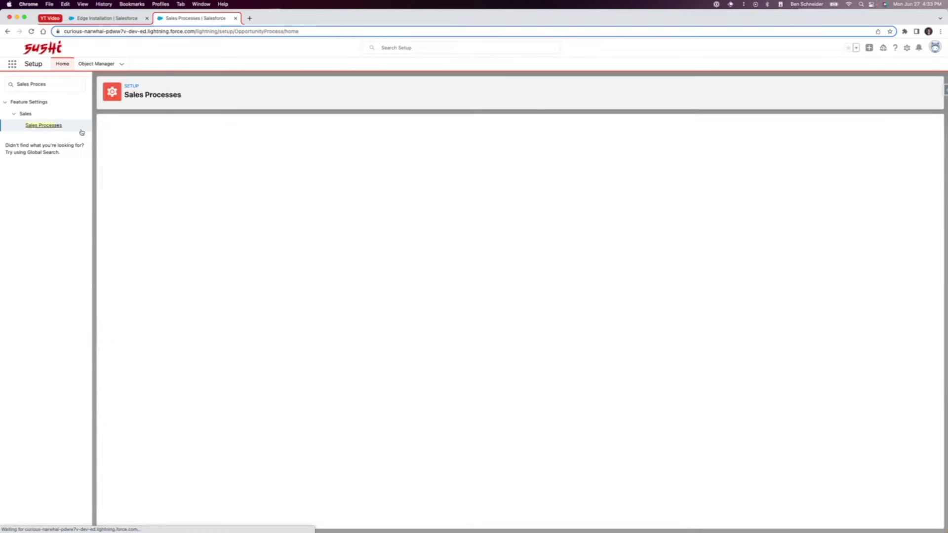
pyautogui.click(140, 187)
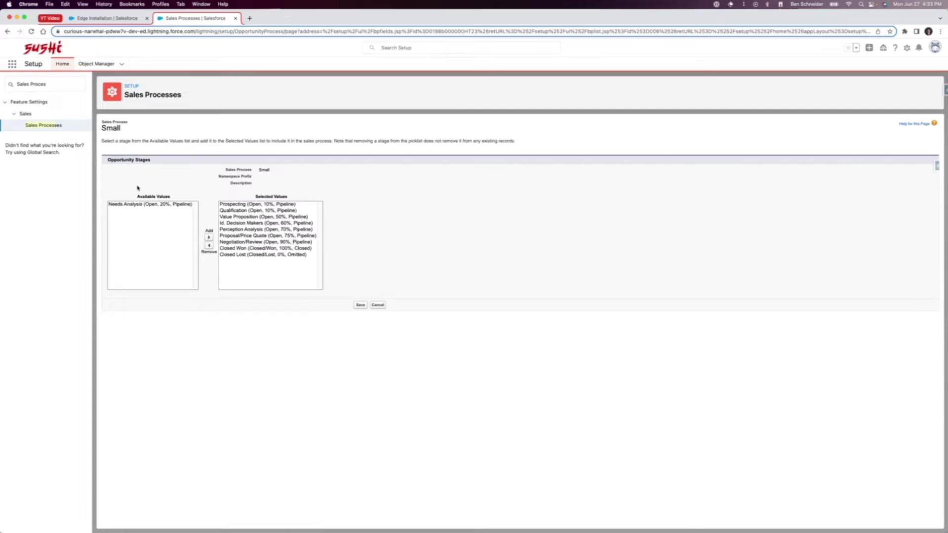
pyautogui.click(262, 205)
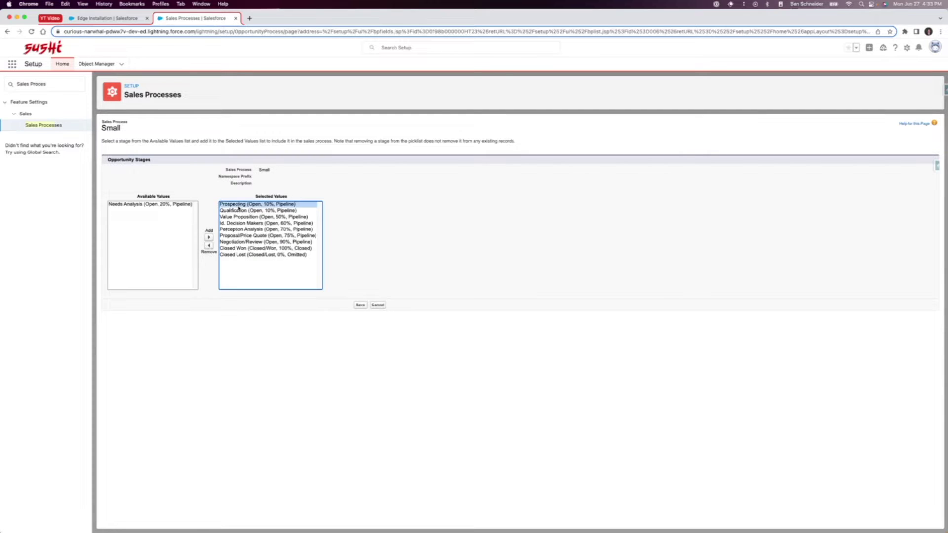
pyautogui.click(239, 210)
pyautogui.click(241, 217)
pyautogui.click(242, 223)
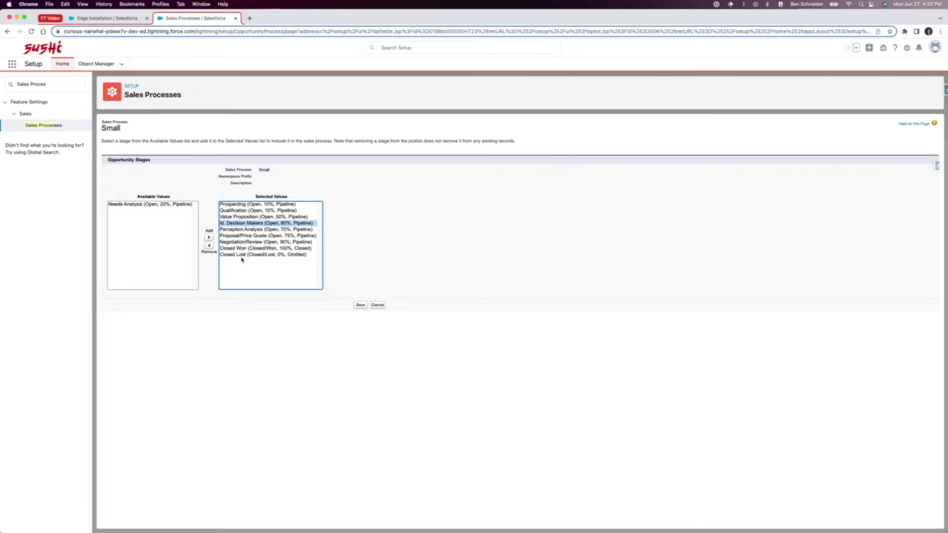
# Step: Remove and re-add Proposal/Price Quote in the Small process, then save it
pyautogui.click(118, 19)
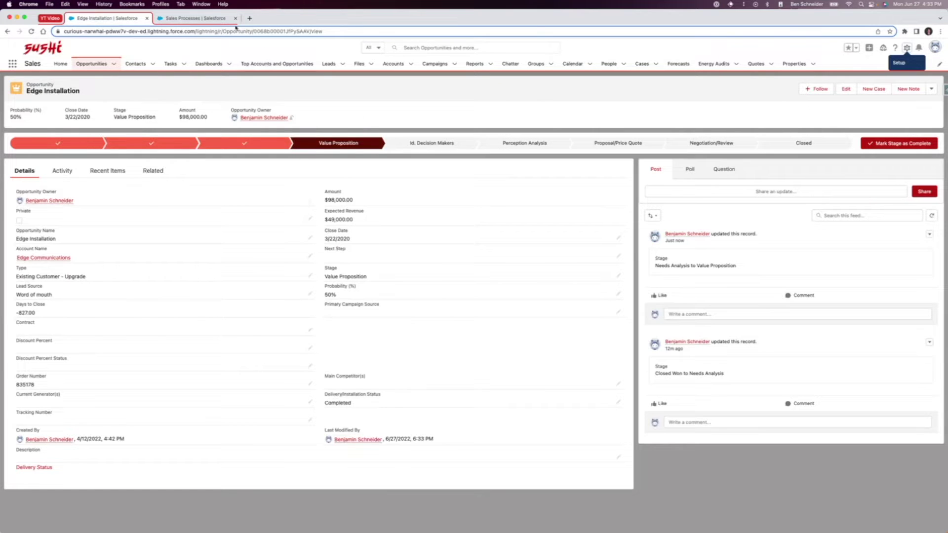
pyautogui.click(195, 19)
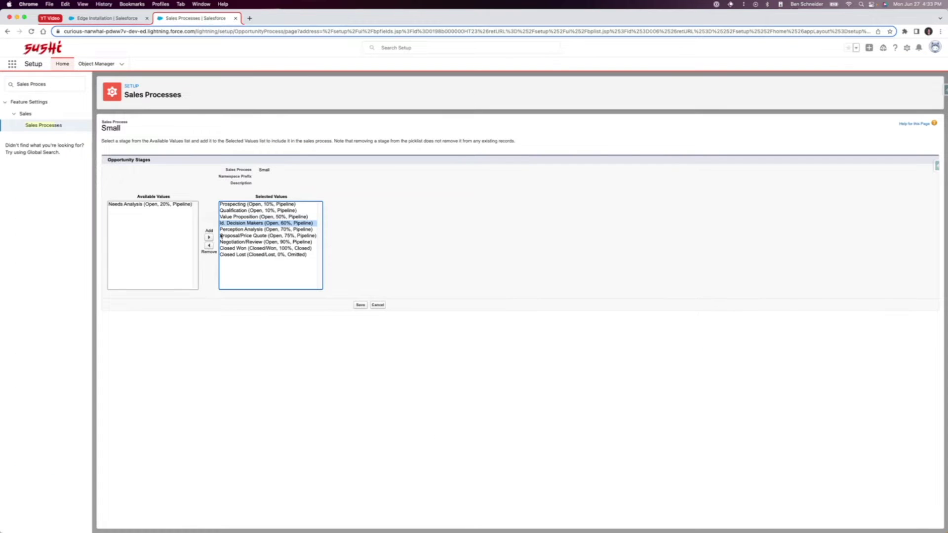
pyautogui.click(238, 236)
pyautogui.click(209, 246)
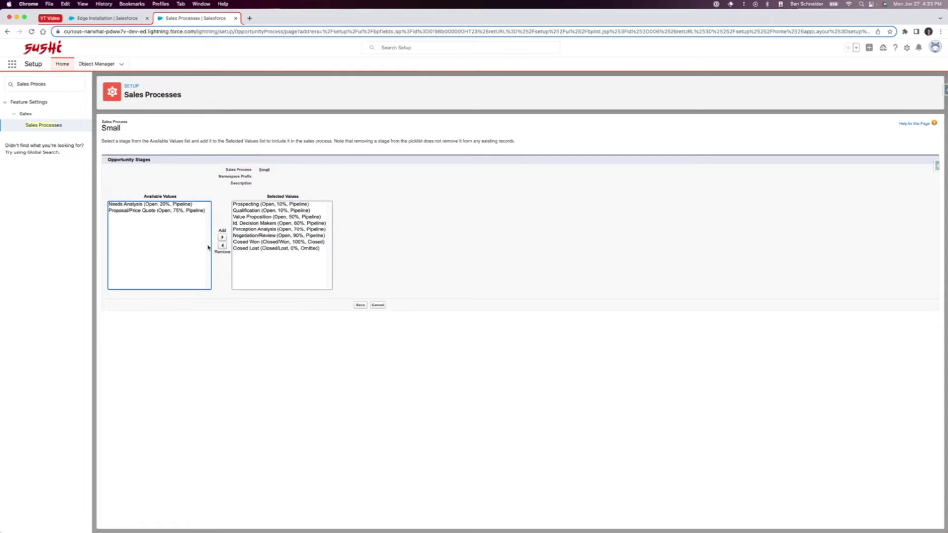
pyautogui.click(183, 211)
pyautogui.click(208, 237)
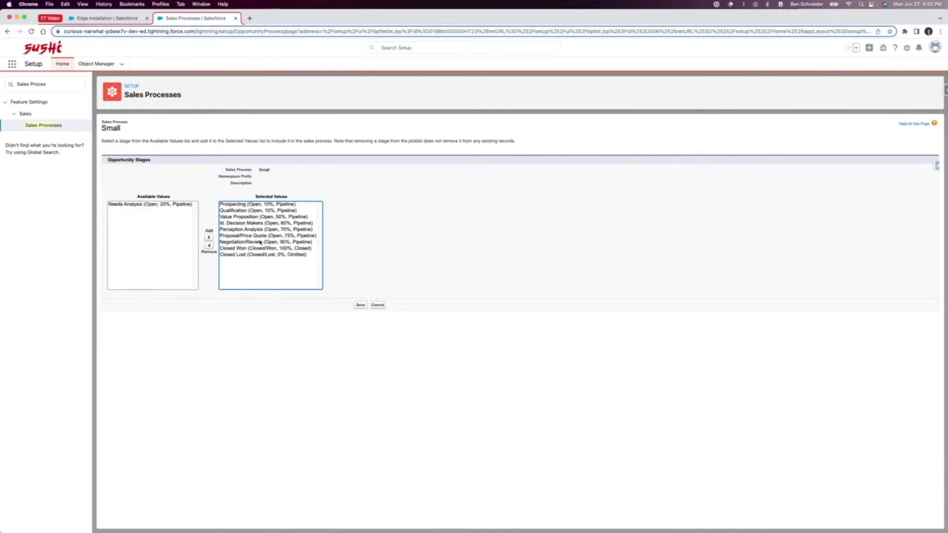
pyautogui.click(361, 305)
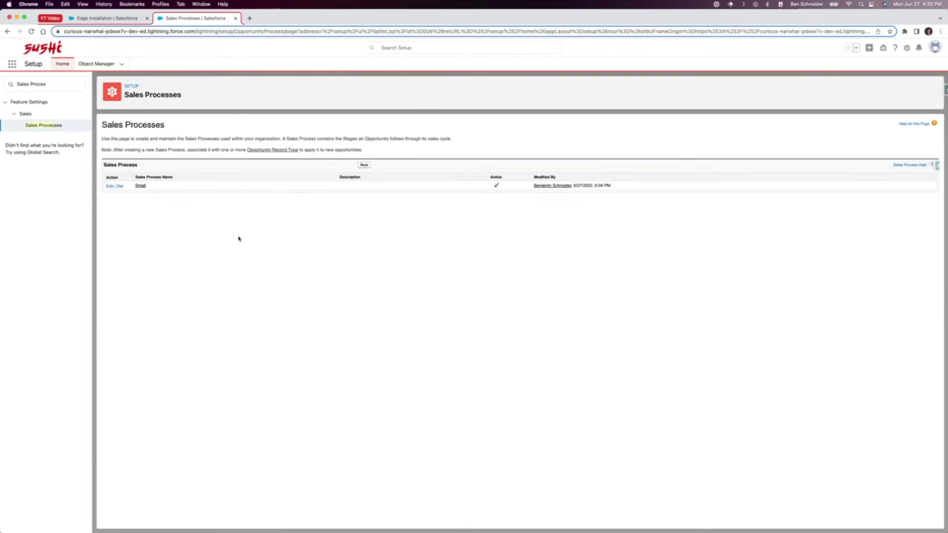
# Step: Create a new sales process named 'Large' copied from the master stage list
pyautogui.click(364, 167)
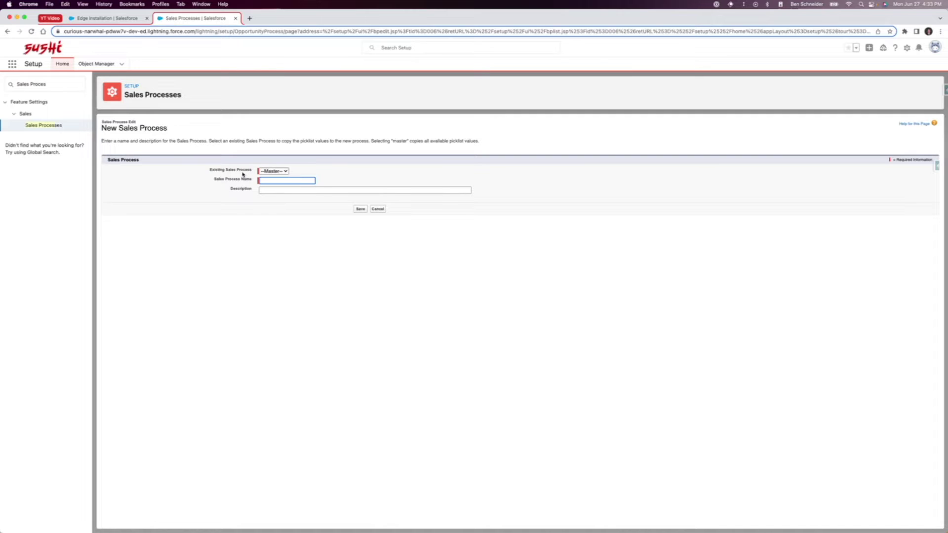
pyautogui.click(287, 173)
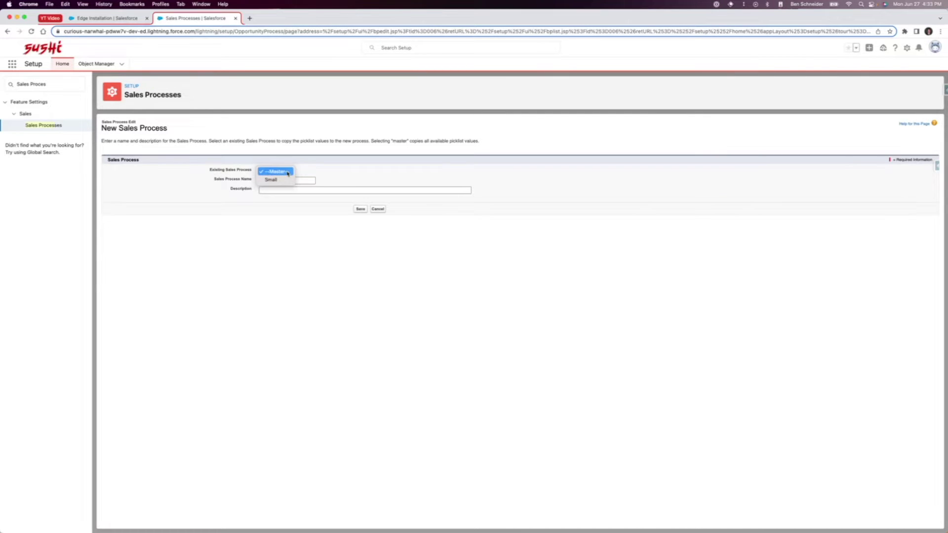
pyautogui.click(288, 172)
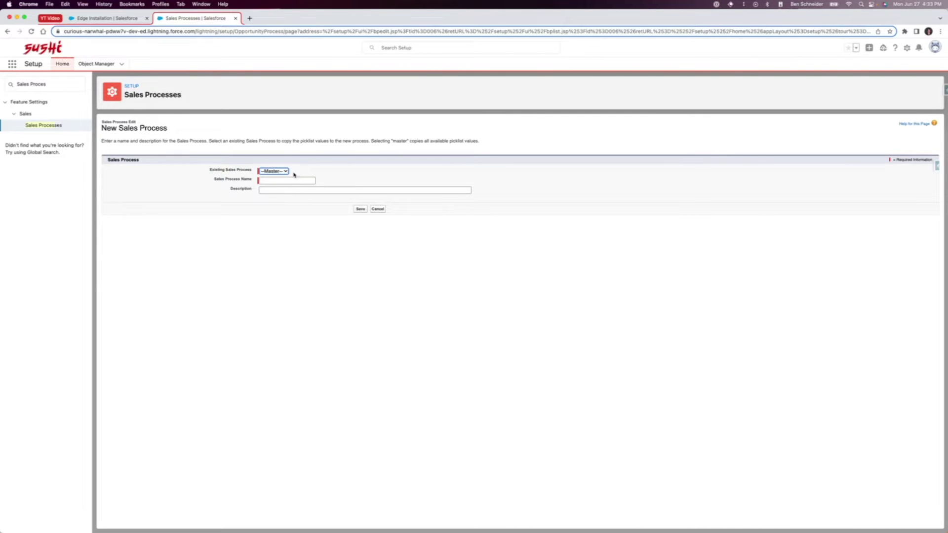
pyautogui.click(286, 180)
pyautogui.write('Large')
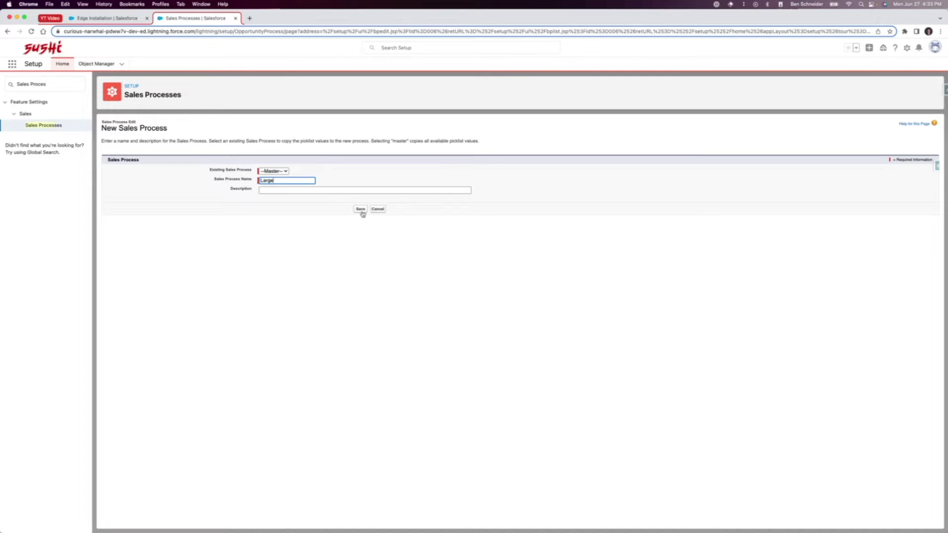
pyautogui.click(360, 209)
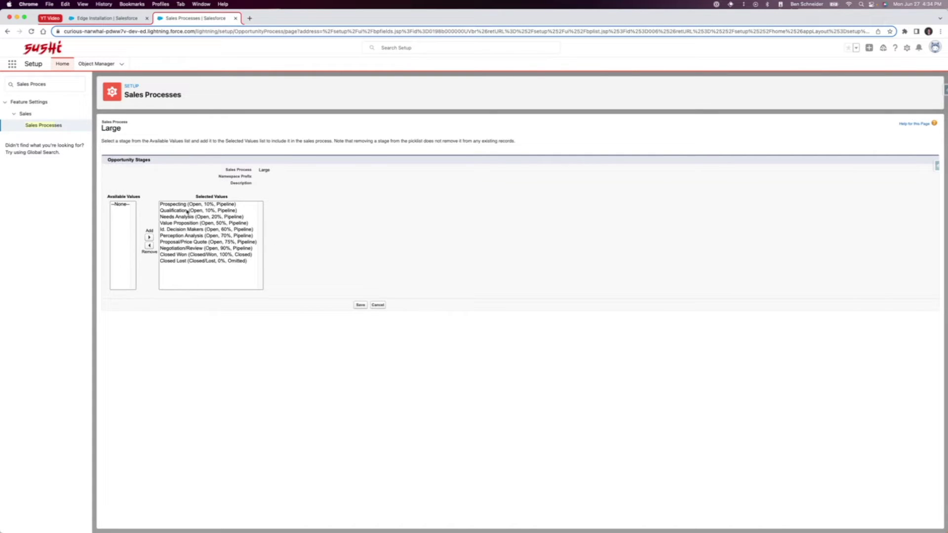
# Step: Remove Value Proposition through Proposal/Price Quote from the Large process's selected stages
pyautogui.click(183, 249)
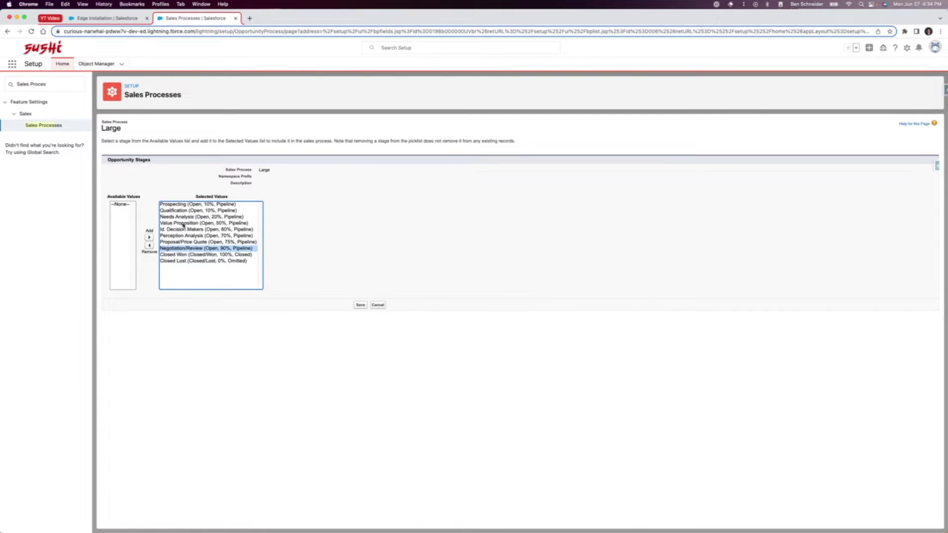
pyautogui.keyDown('shift'); pyautogui.click(183, 223); pyautogui.keyUp('shift')
pyautogui.click(180, 242)
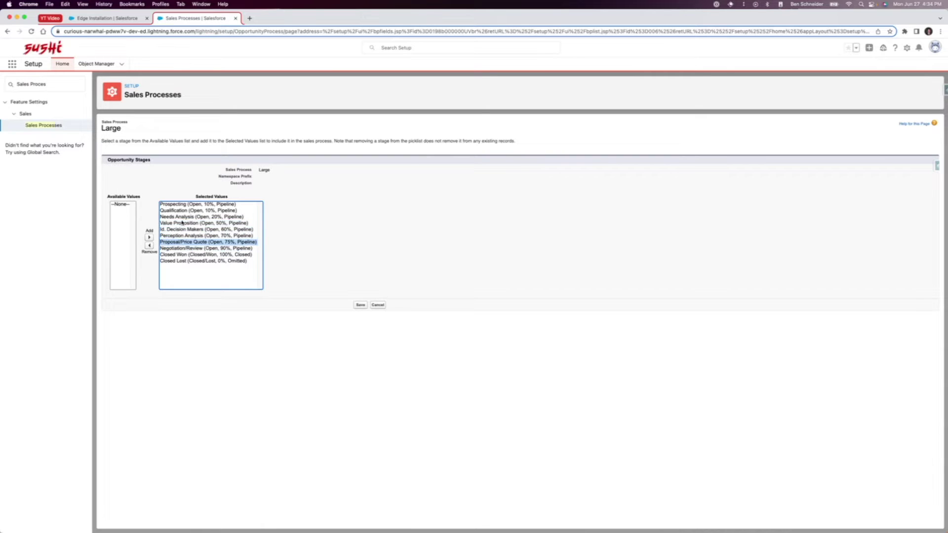
pyautogui.keyDown('shift'); pyautogui.click(183, 223); pyautogui.keyUp('shift')
pyautogui.click(149, 246)
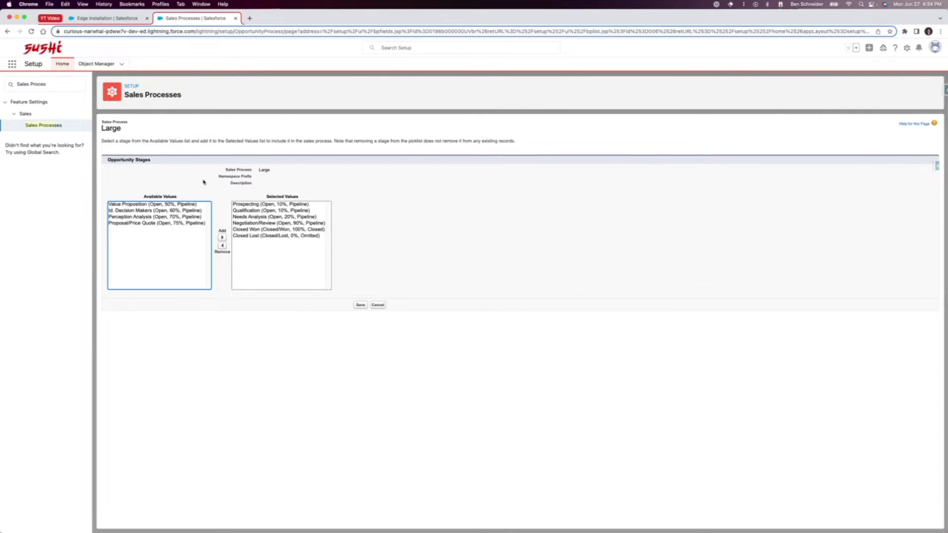
pyautogui.rightClick(104, 65)
# Step: In a new Object Manager tab, search 'opport' and open the Opportunity Stage field
pyautogui.click(117, 69)
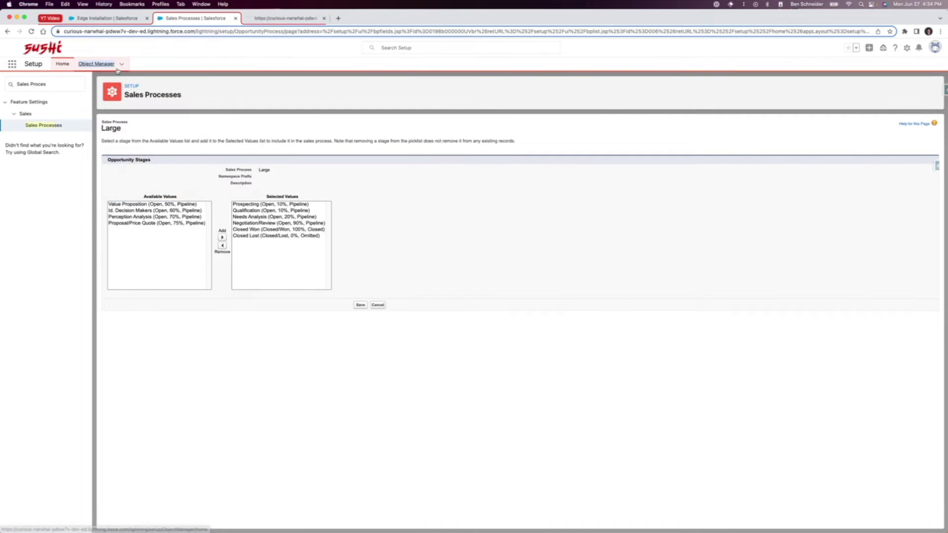
pyautogui.click(272, 19)
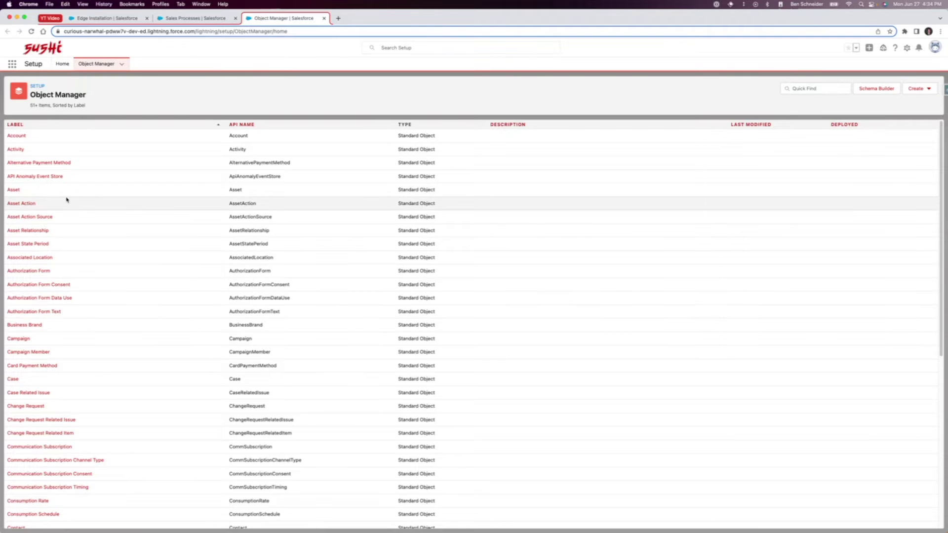
pyautogui.click(802, 87)
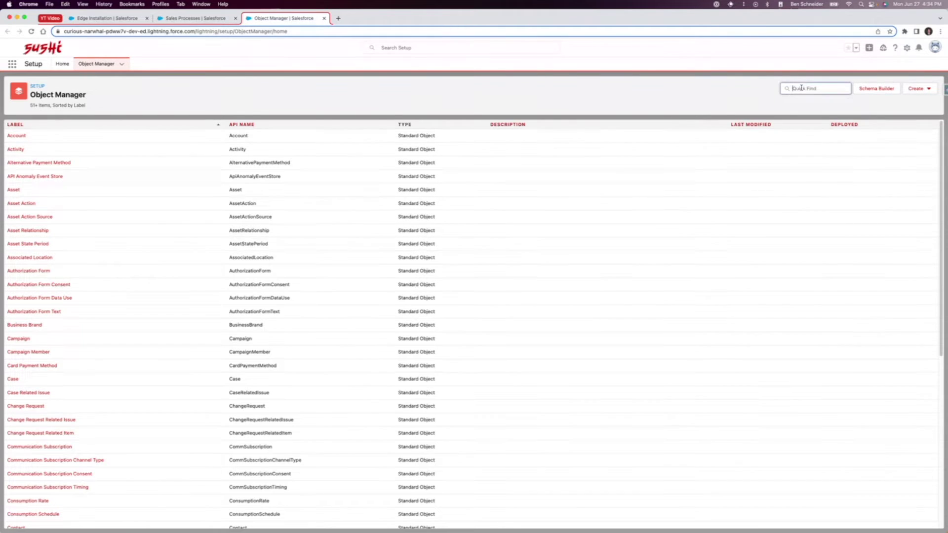
pyautogui.write('opport')
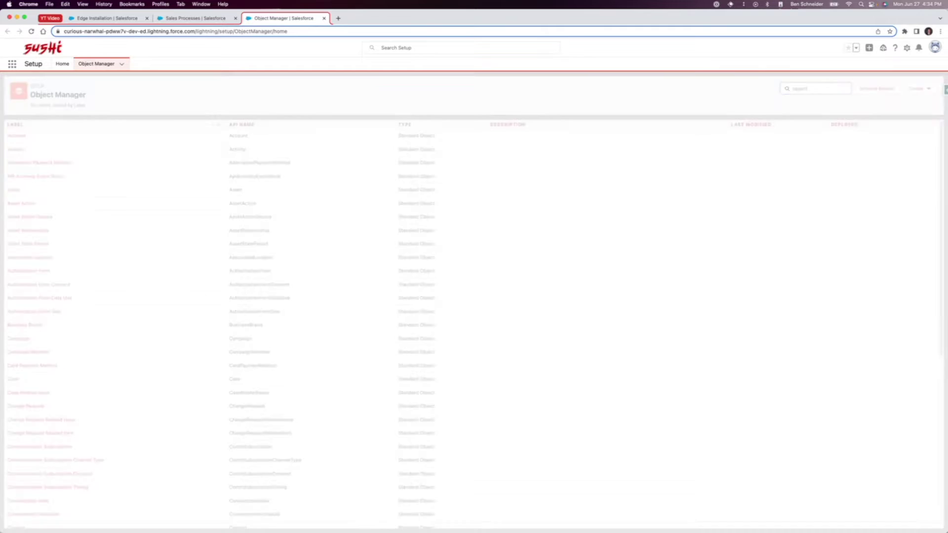
pyautogui.click(21, 138)
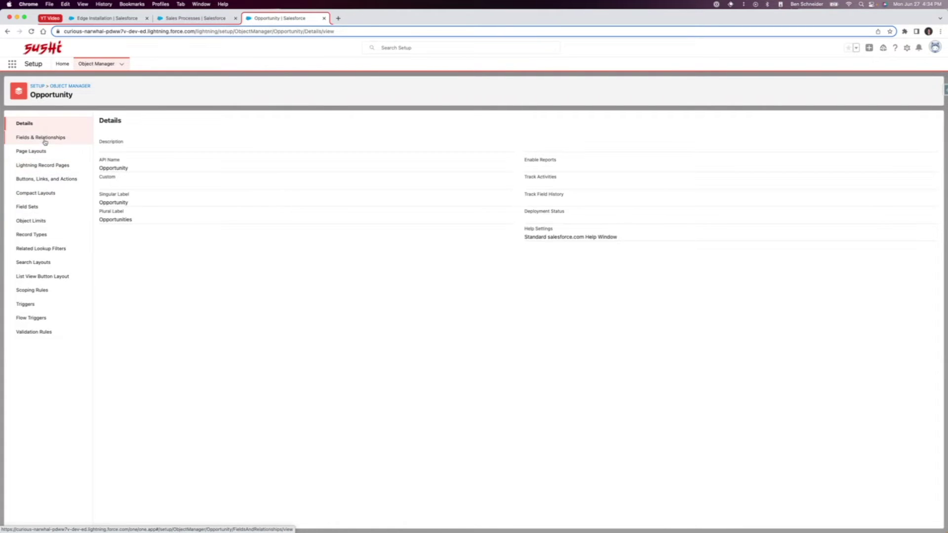
pyautogui.click(44, 141)
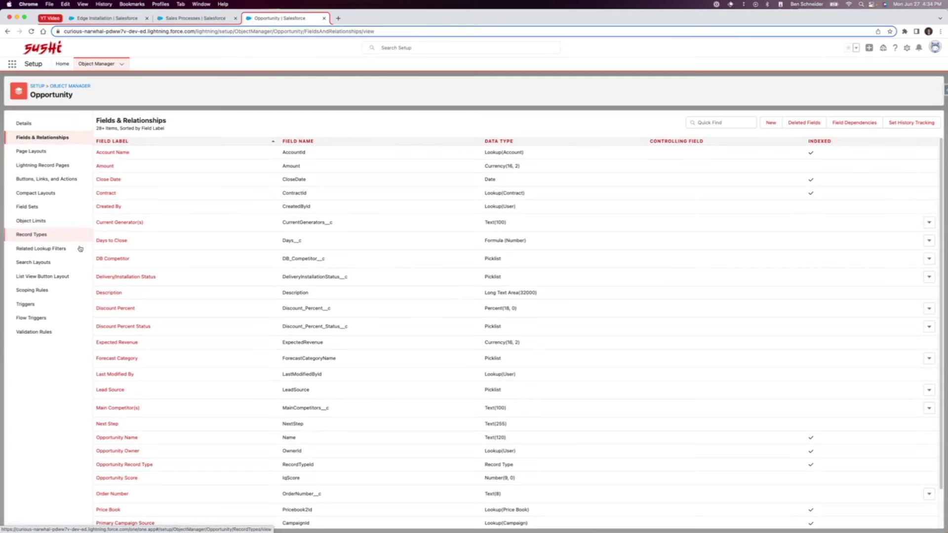
pyautogui.scroll(-4, 127, 420)
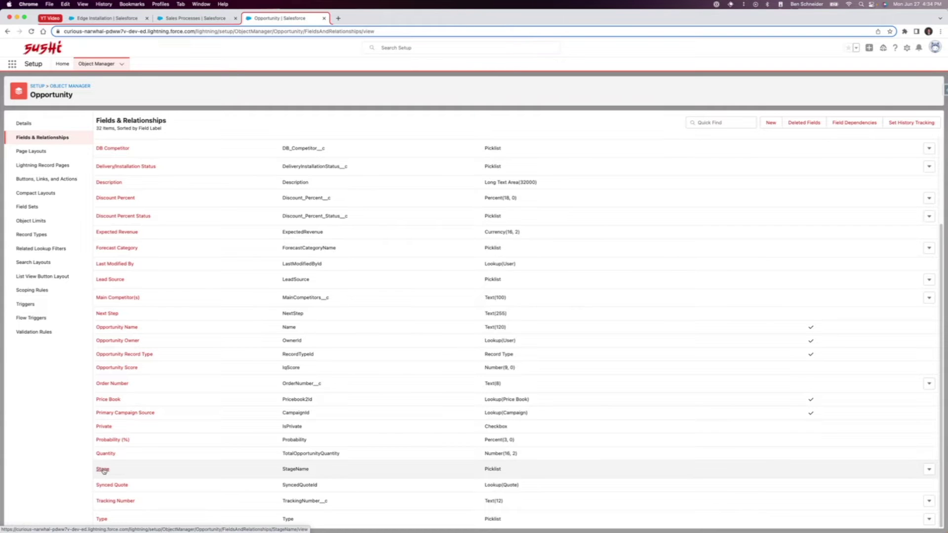
pyautogui.click(102, 470)
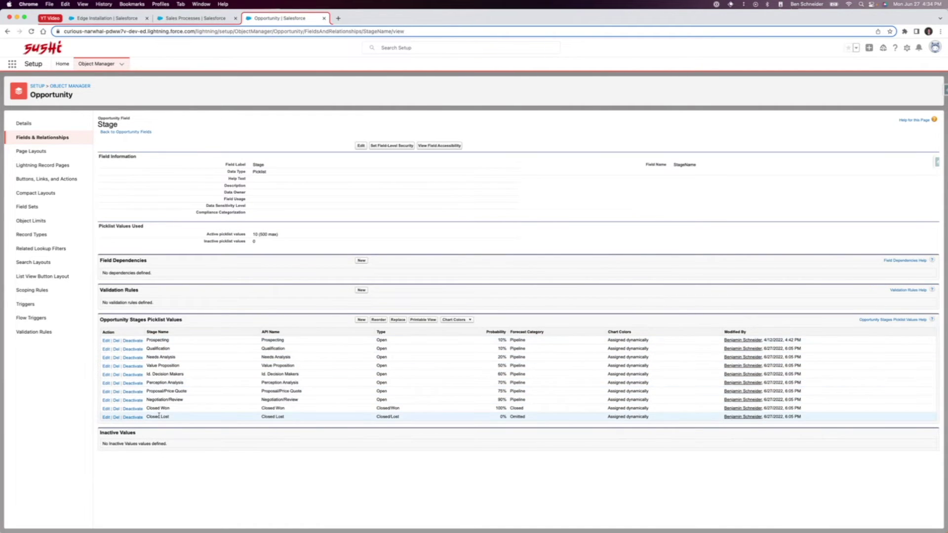
# Step: Start a new value in the Opportunity Stages picklist
pyautogui.click(203, 19)
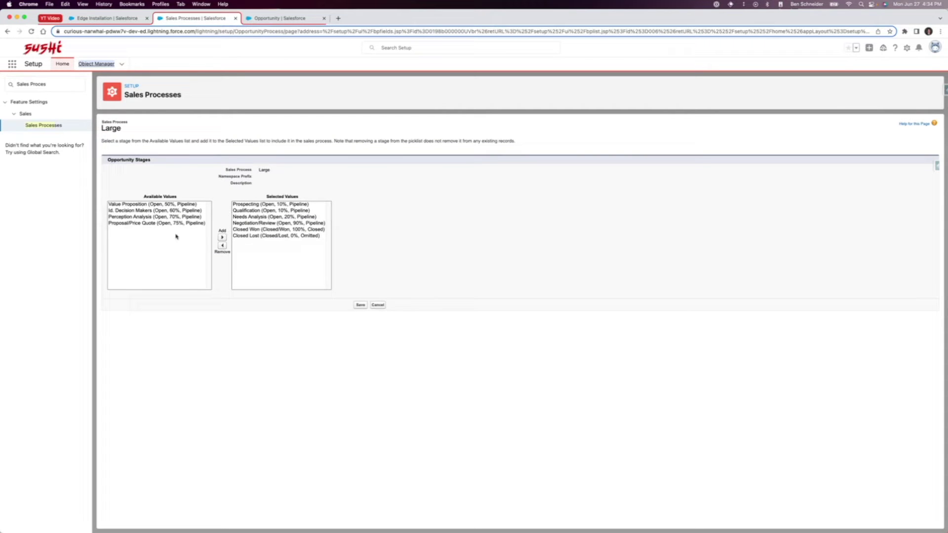
pyautogui.click(256, 18)
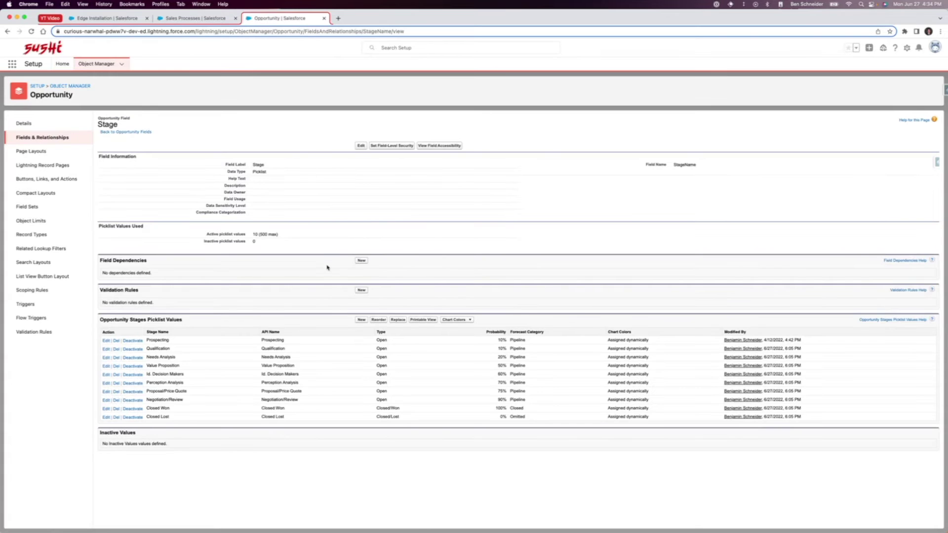
pyautogui.click(361, 320)
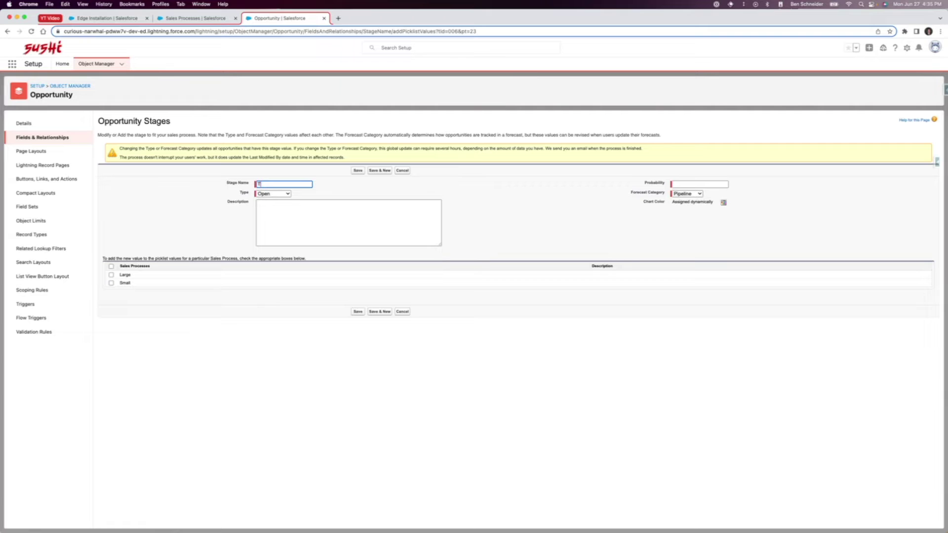
# Step: Save the Test stage with type Open and 45% probability
pyautogui.click(270, 194)
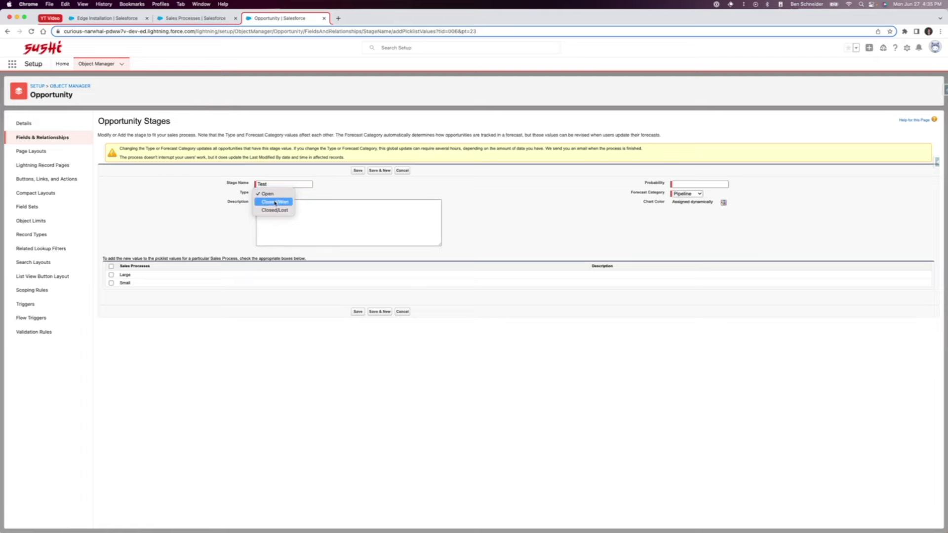
pyautogui.click(273, 195)
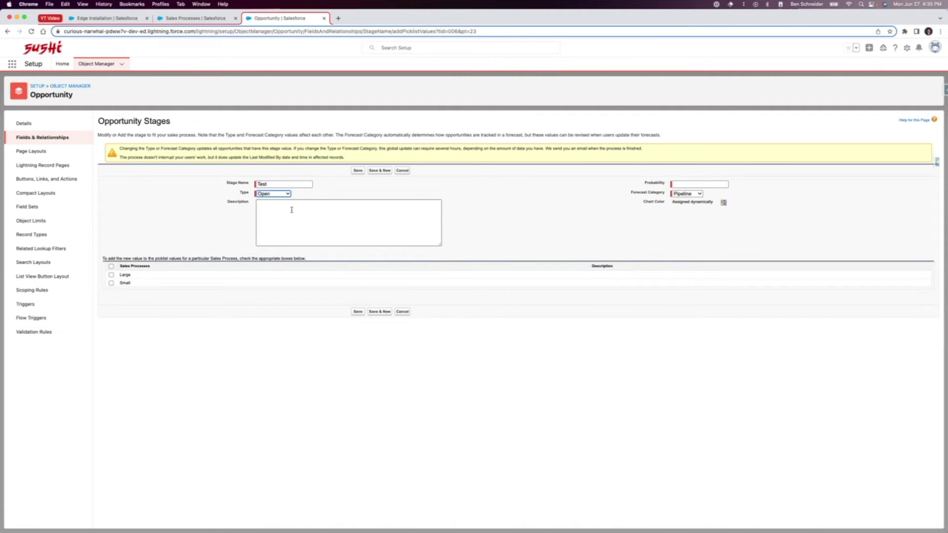
pyautogui.click(694, 183)
pyautogui.write('45')
pyautogui.click(516, 222)
pyautogui.click(358, 312)
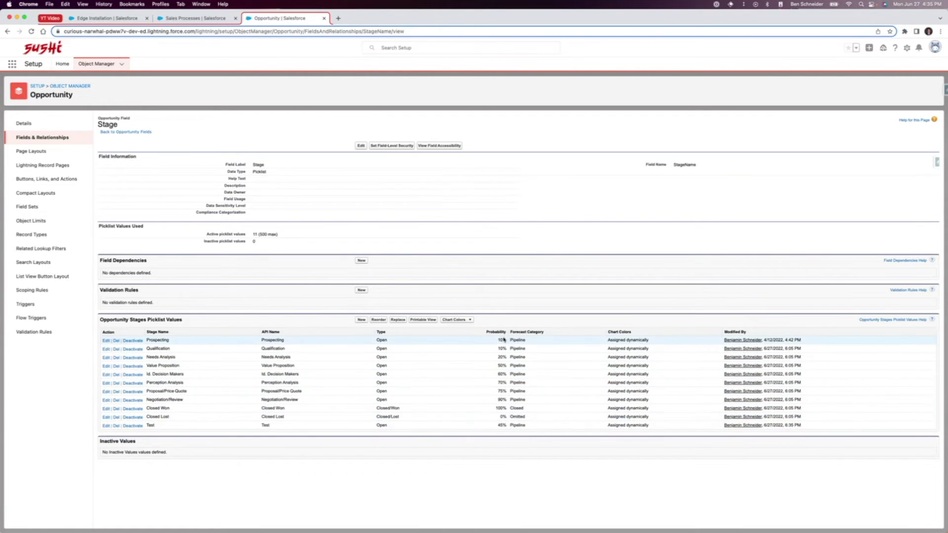
# Step: Reorder the stages so Test sits directly below Needs Analysis, and save the order
pyautogui.click(378, 321)
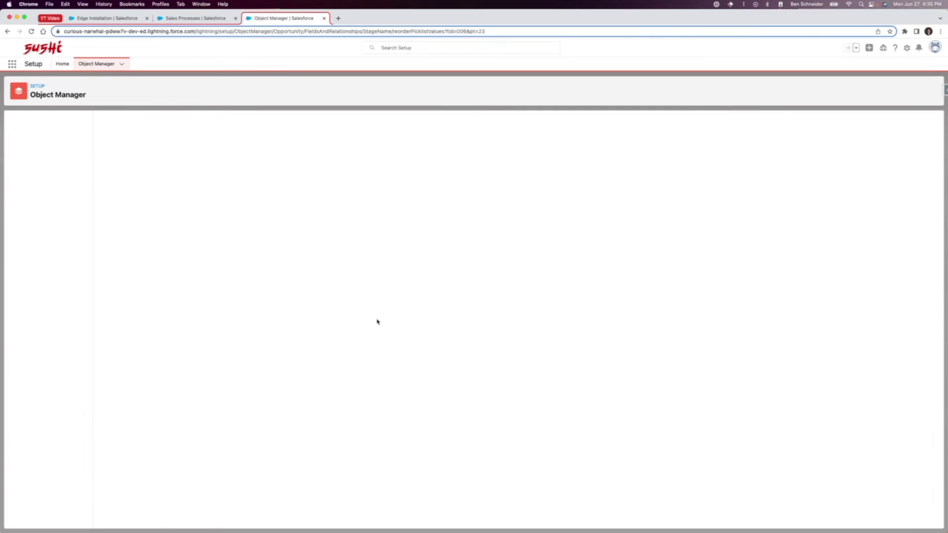
pyautogui.click(275, 241)
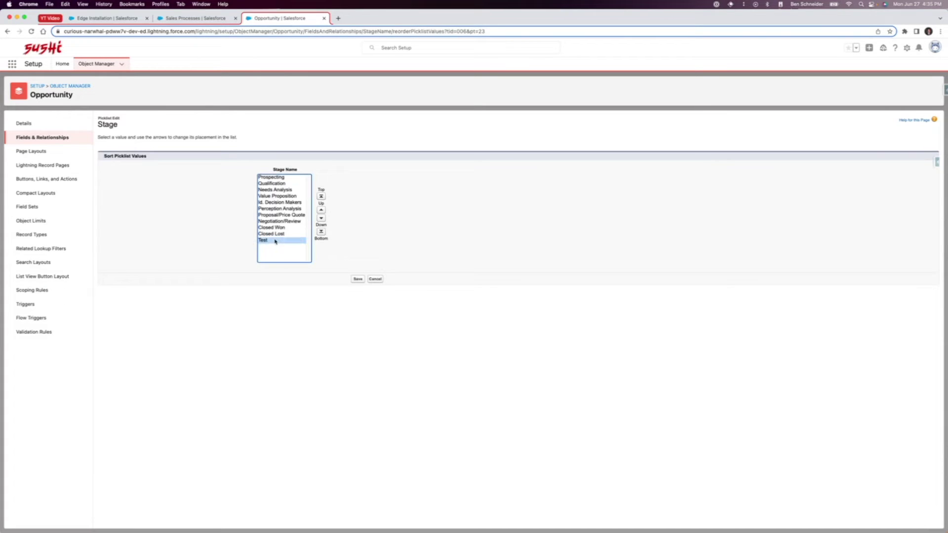
pyautogui.click(375, 279)
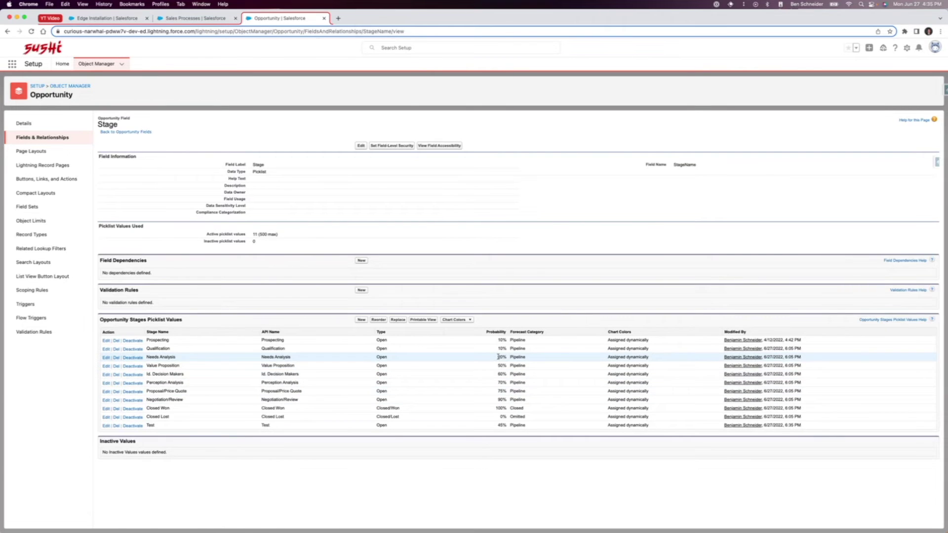
pyautogui.click(381, 321)
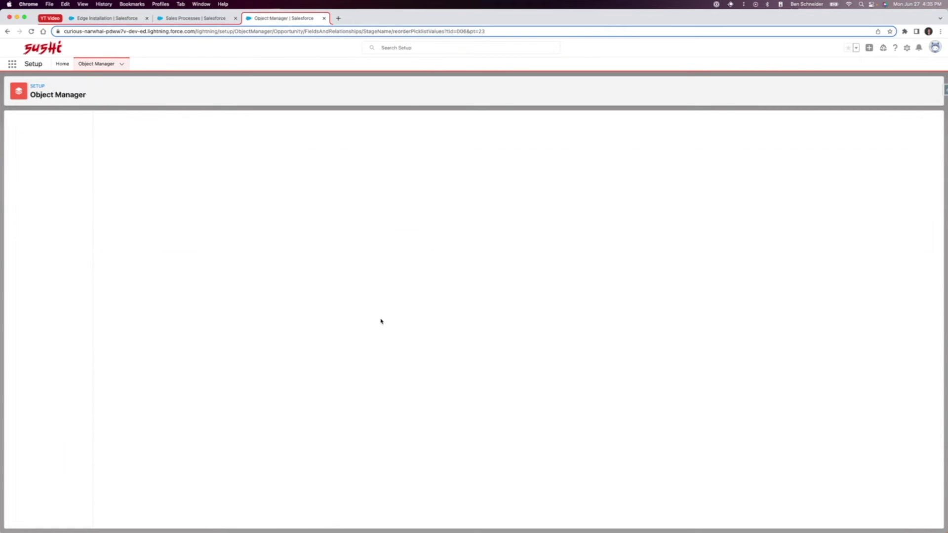
pyautogui.click(261, 241)
pyautogui.click(321, 210)
pyautogui.click(321, 209)
pyautogui.click(321, 210)
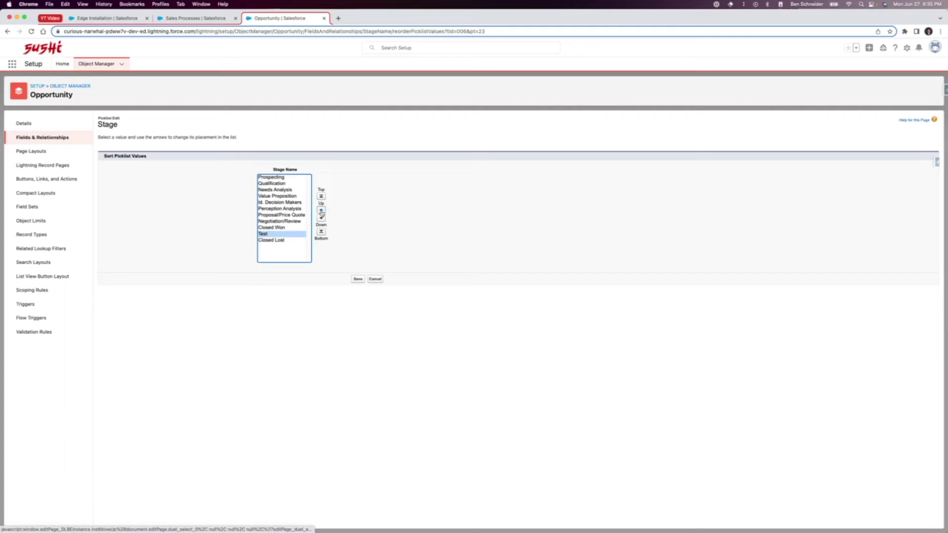
pyautogui.click(321, 210)
pyautogui.click(321, 210)
pyautogui.click(321, 210)
pyautogui.click(321, 210)
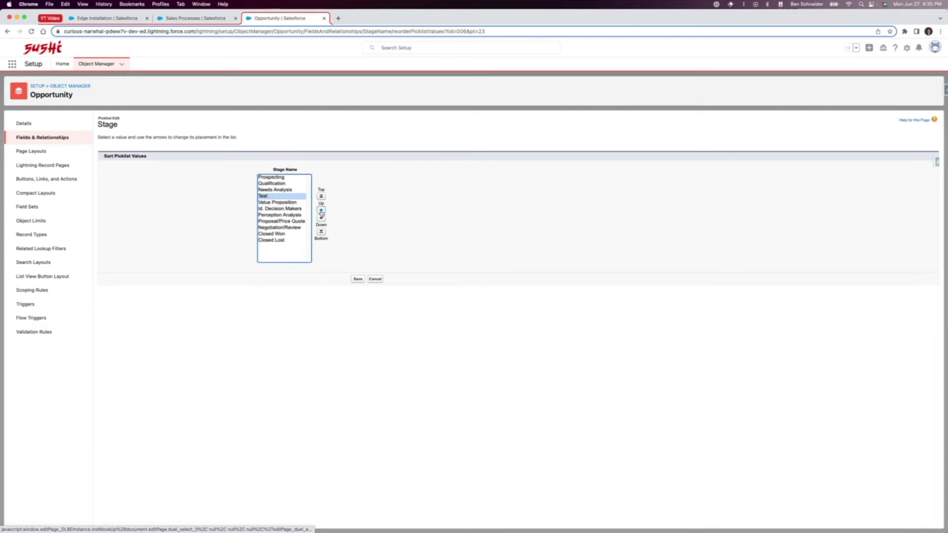
pyautogui.click(358, 280)
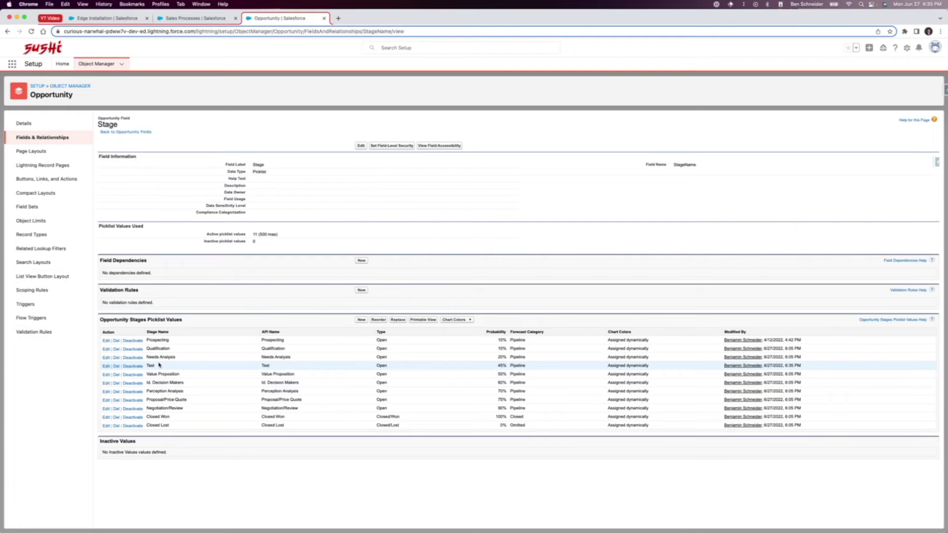
pyautogui.click(196, 22)
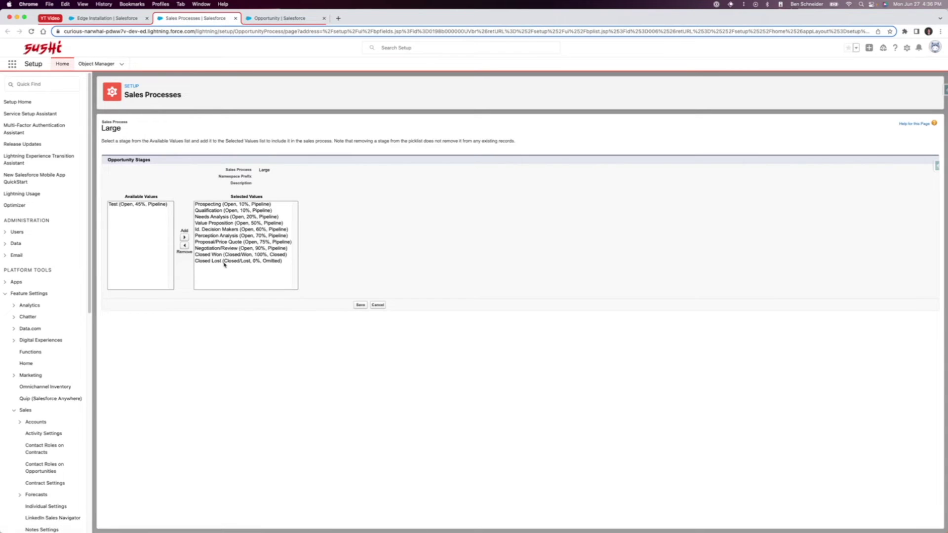
# Step: Add Test to Large, remove Qualification and Value Proposition–Proposal/Price Quote, then save
pyautogui.click(127, 205)
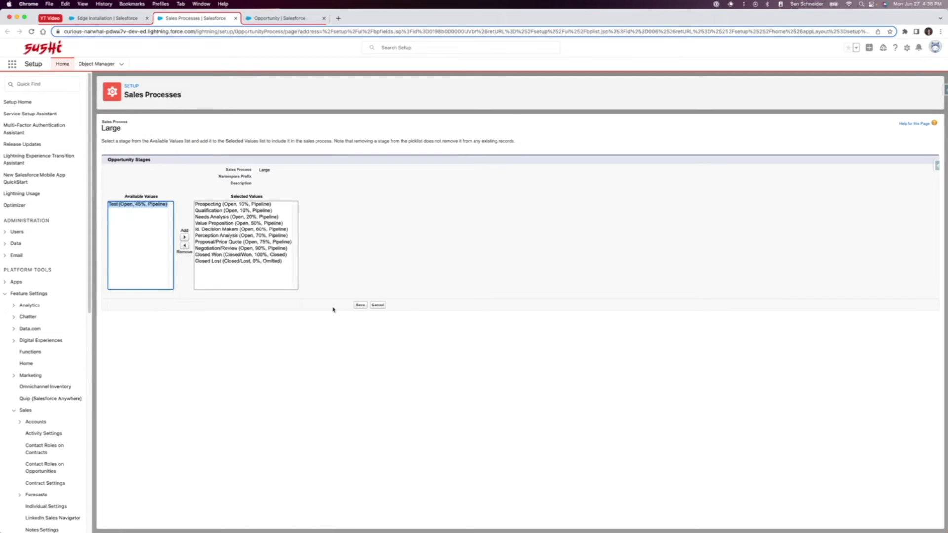
pyautogui.click(184, 237)
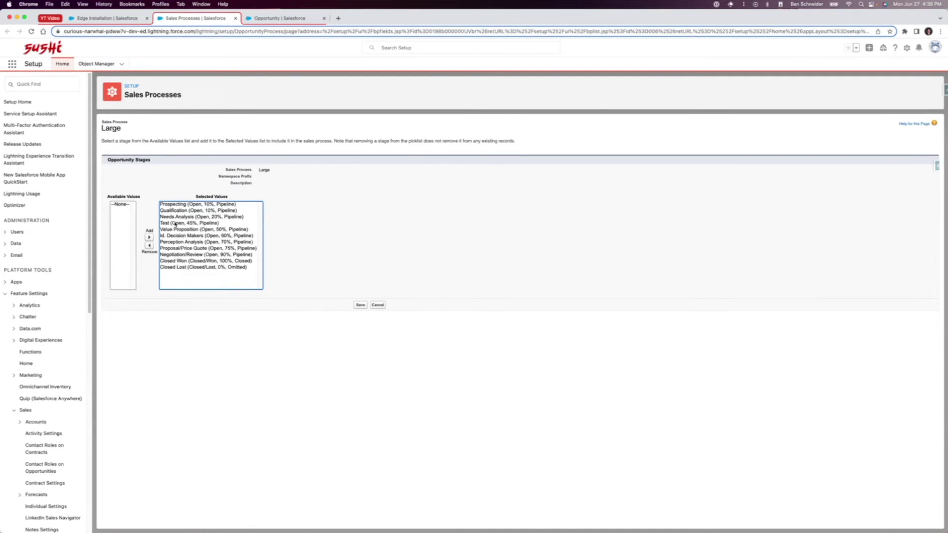
pyautogui.click(174, 229)
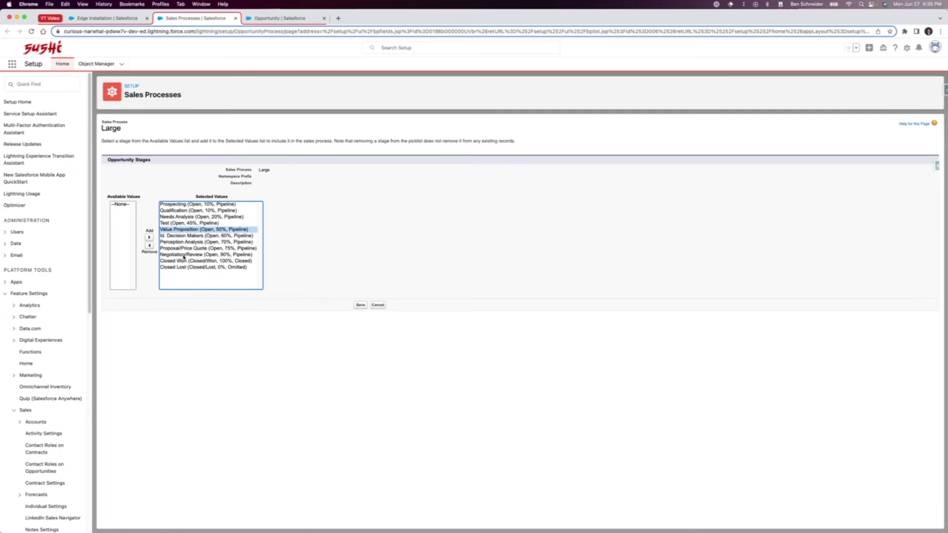
pyautogui.keyDown('shift'); pyautogui.click(186, 249); pyautogui.keyUp('shift')
pyautogui.click(149, 245)
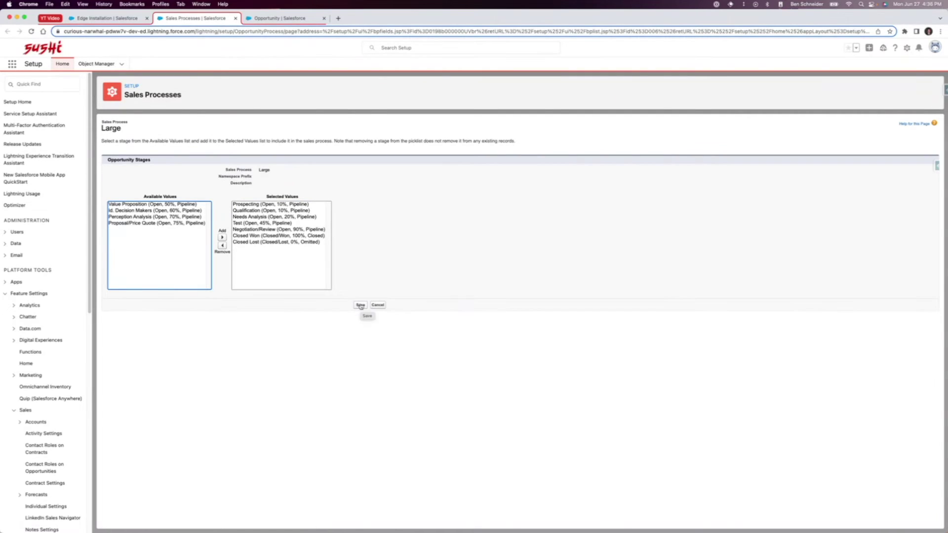
pyautogui.click(262, 210)
pyautogui.click(223, 245)
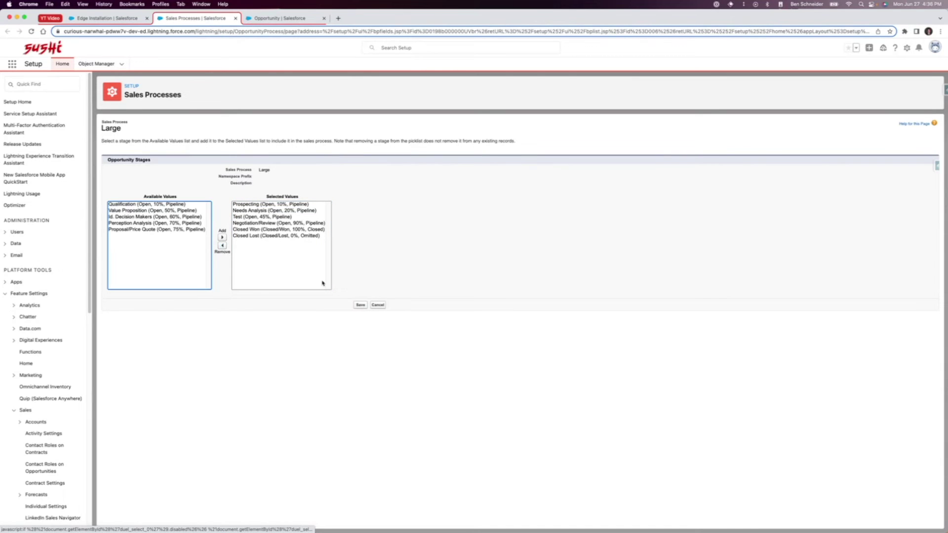
pyautogui.click(360, 305)
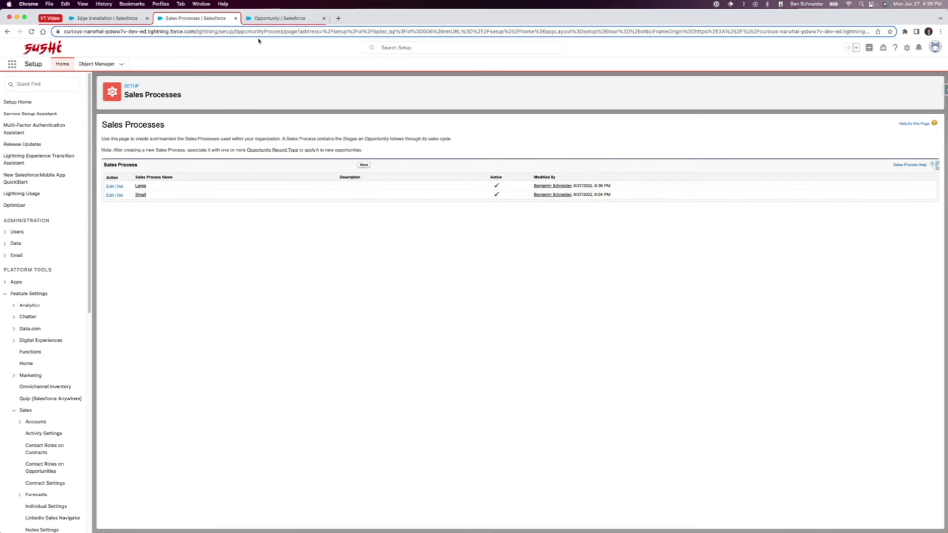
pyautogui.click(262, 23)
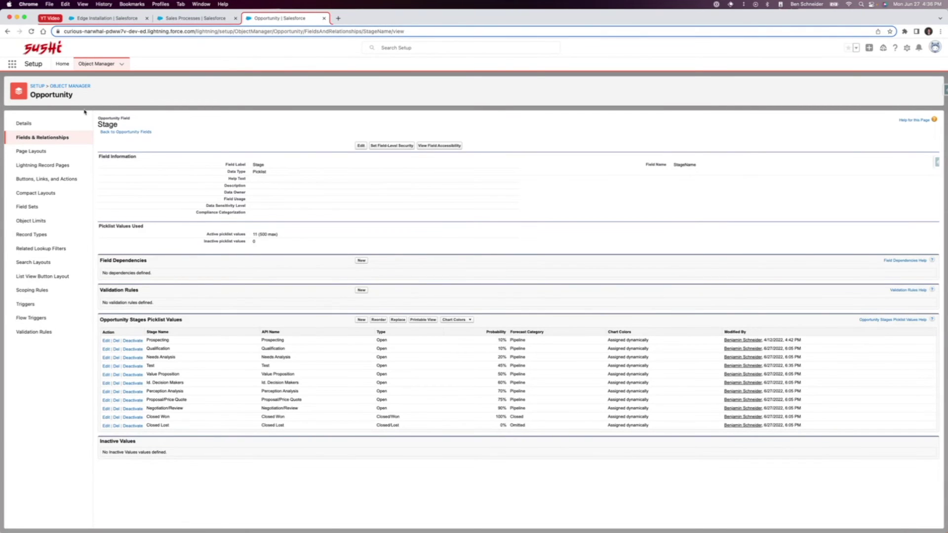
# Step: Change the Large record type's sales process from Small to Large and save
pyautogui.click(41, 234)
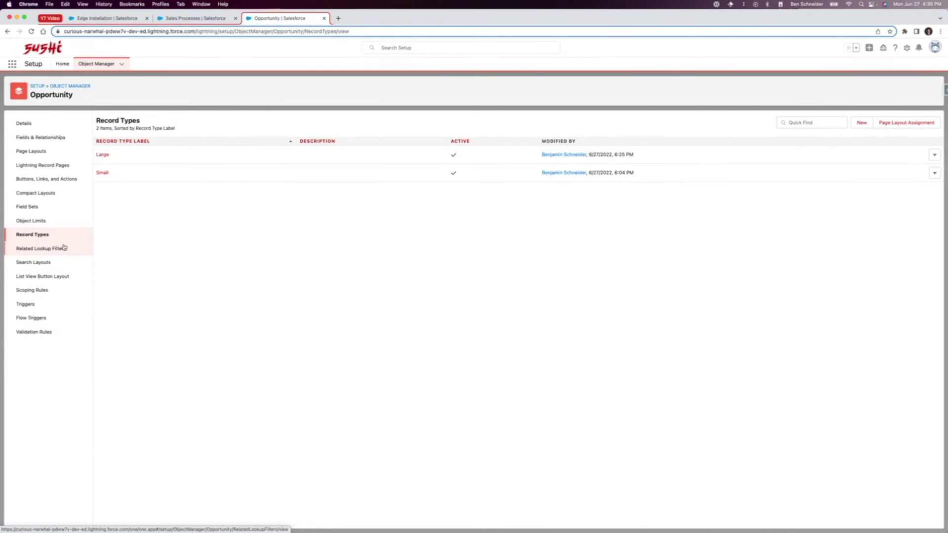
pyautogui.click(103, 155)
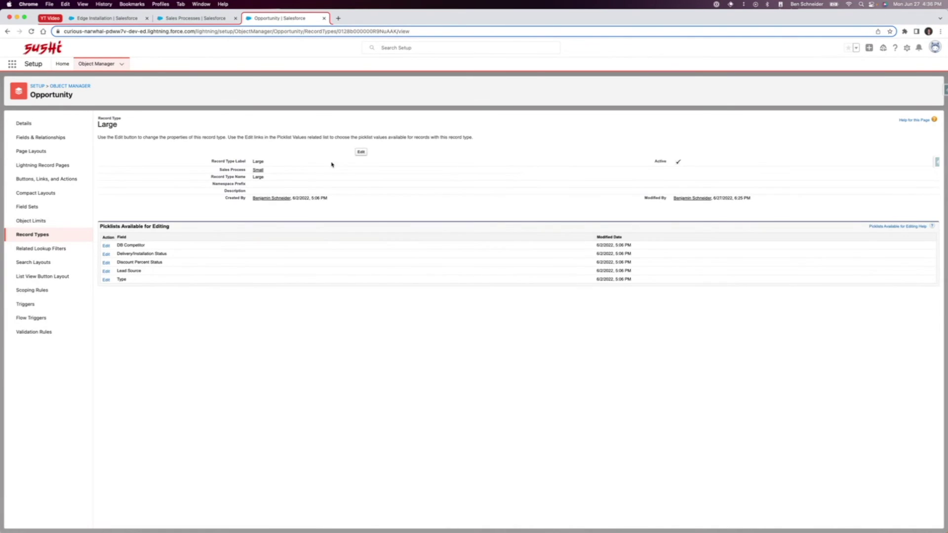
pyautogui.click(360, 152)
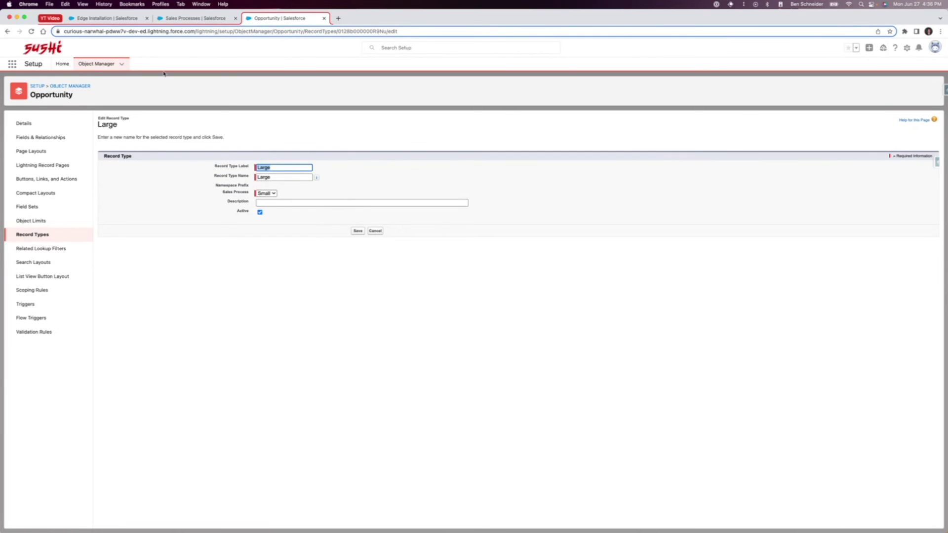
pyautogui.click(274, 194)
pyautogui.click(264, 183)
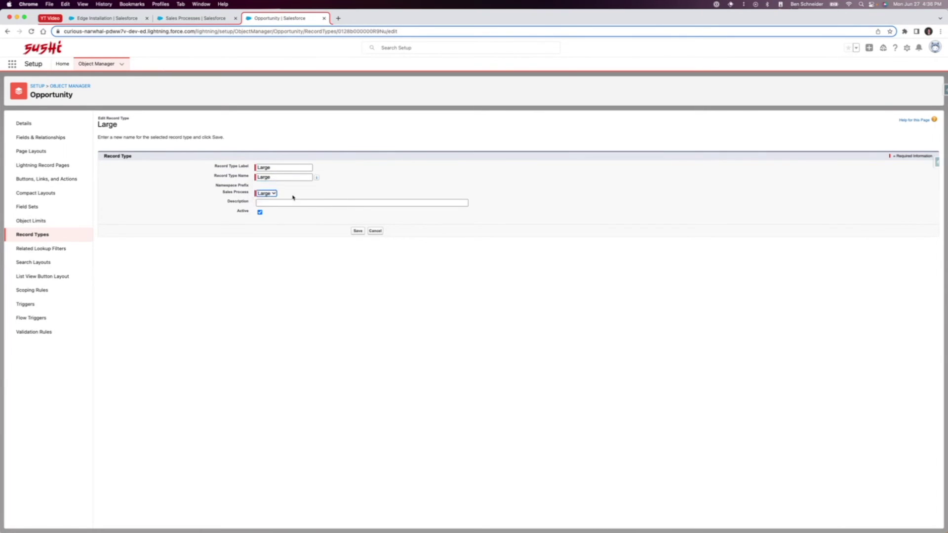
pyautogui.click(357, 231)
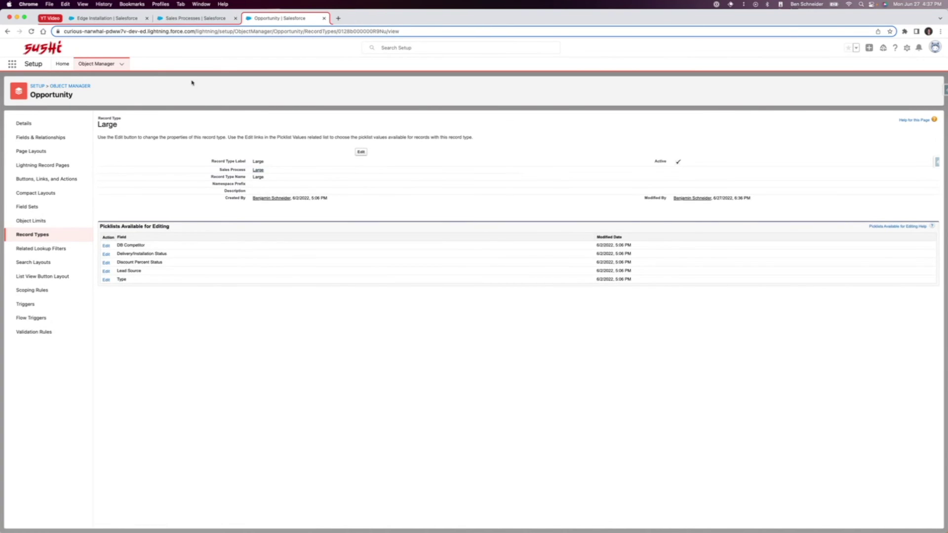
# Step: From the Opportunities list, start a new opportunity using the Large record type
pyautogui.click(134, 19)
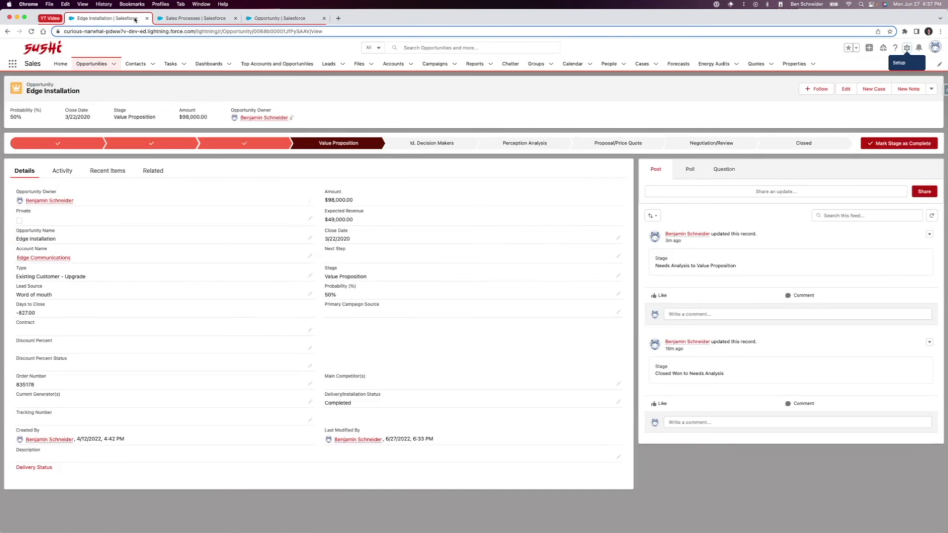
pyautogui.click(93, 64)
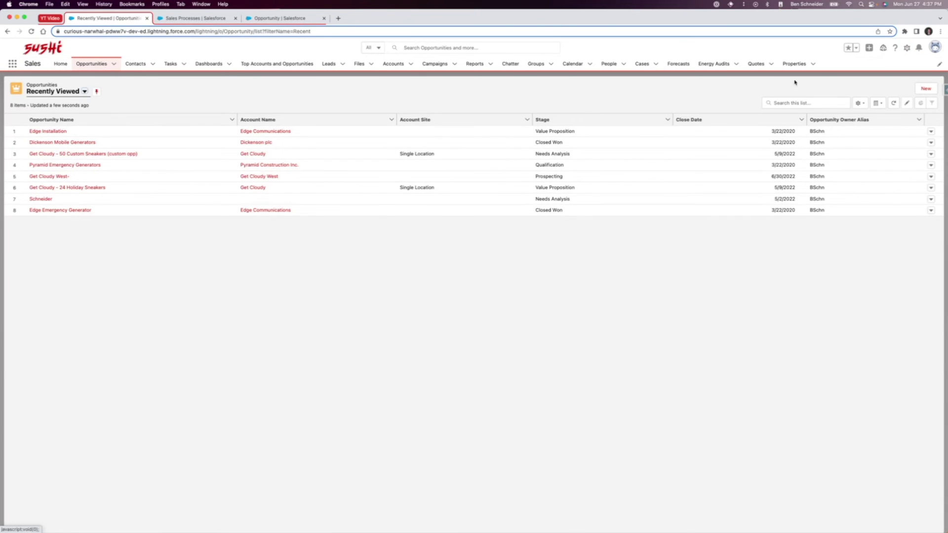
pyautogui.click(926, 90)
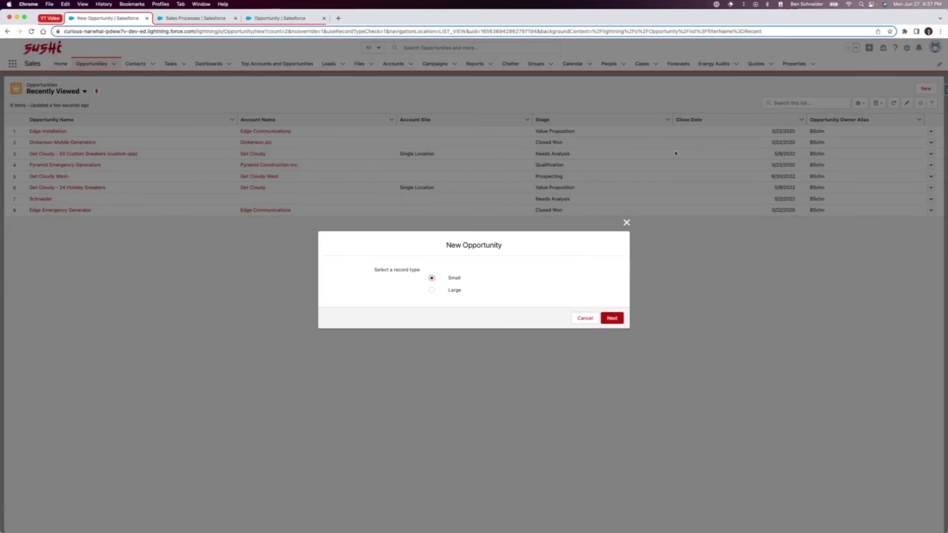
pyautogui.click(432, 290)
pyautogui.click(616, 319)
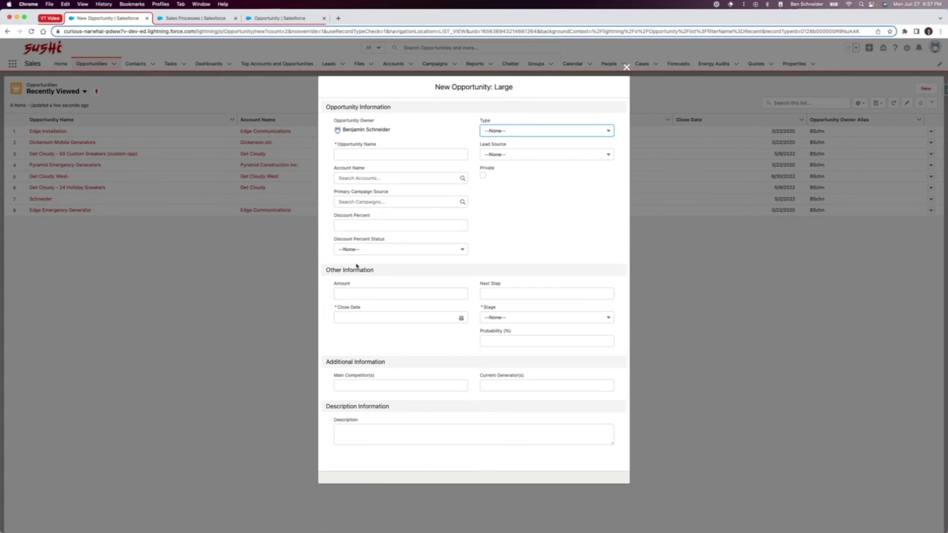
# Step: Name the opportunity Test, set close date 6/29/2022 and stage Test, then save
pyautogui.click(363, 157)
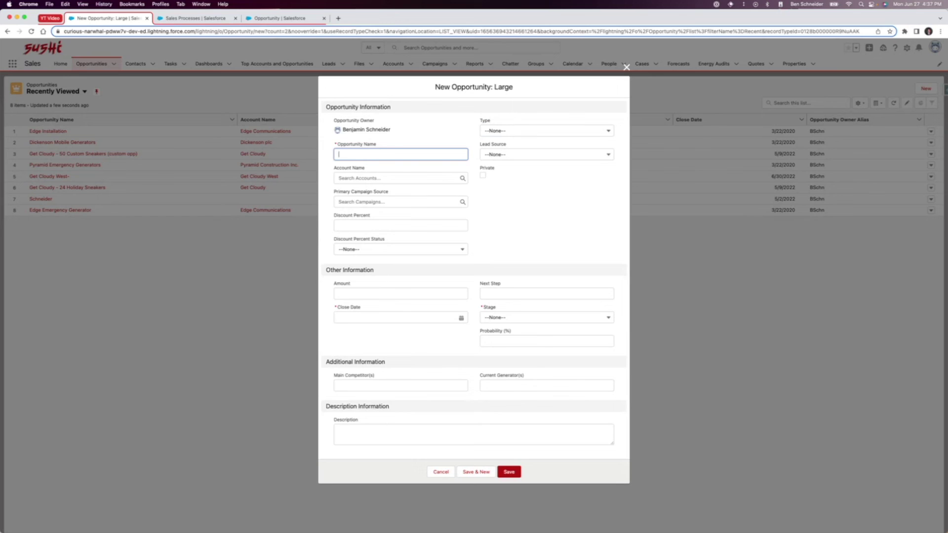
pyautogui.click(376, 318)
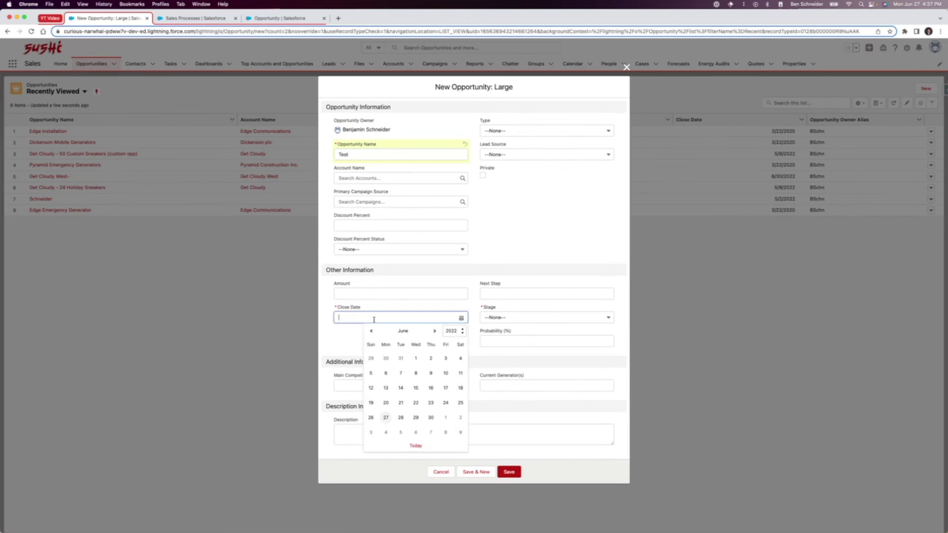
pyautogui.click(417, 418)
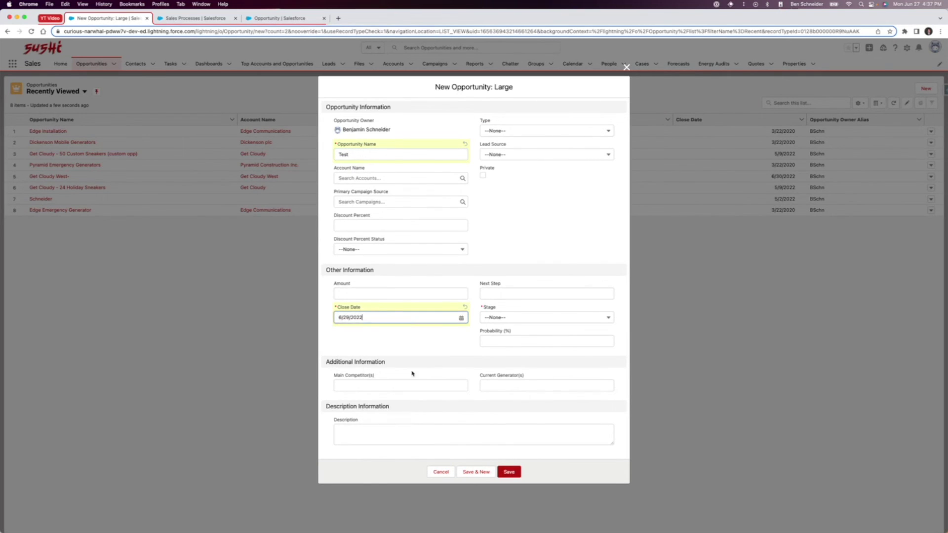
pyautogui.click(508, 472)
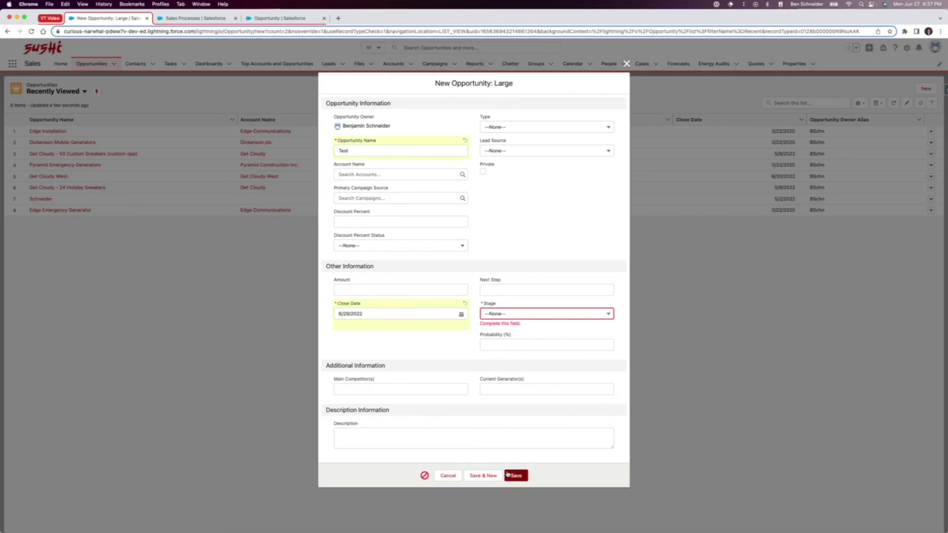
pyautogui.click(497, 315)
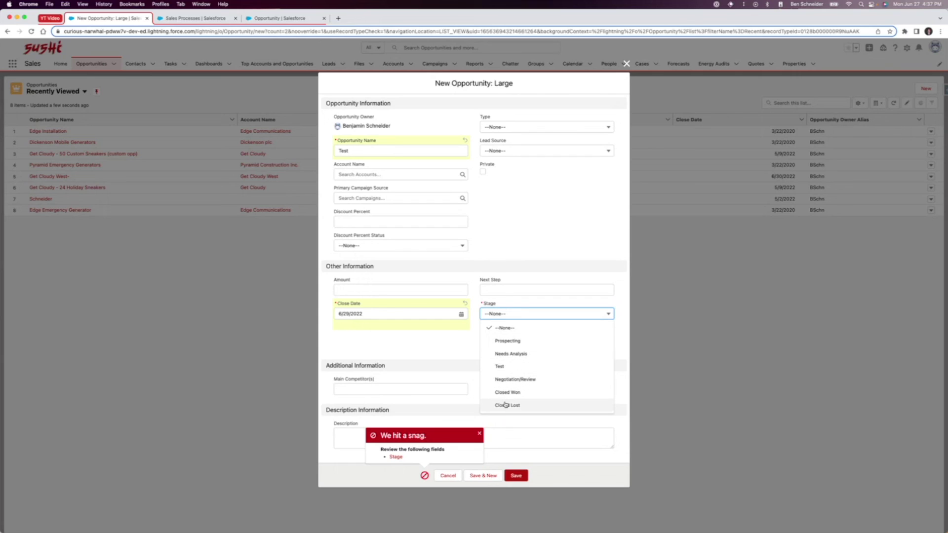
pyautogui.click(511, 367)
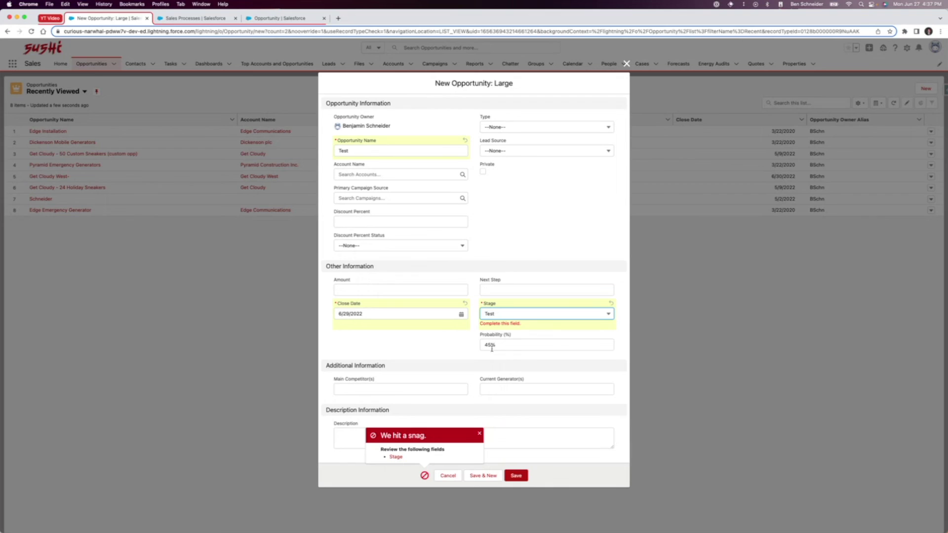
pyautogui.click(516, 475)
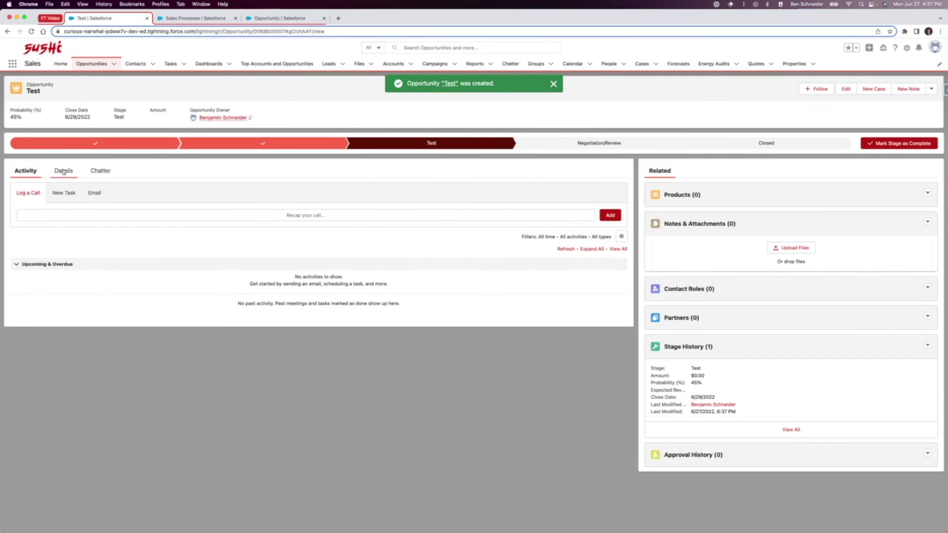
# Step: Show the Test opportunity's Details tab, with stage Test, 45% probability and close date 6/29/2022
pyautogui.click(63, 171)
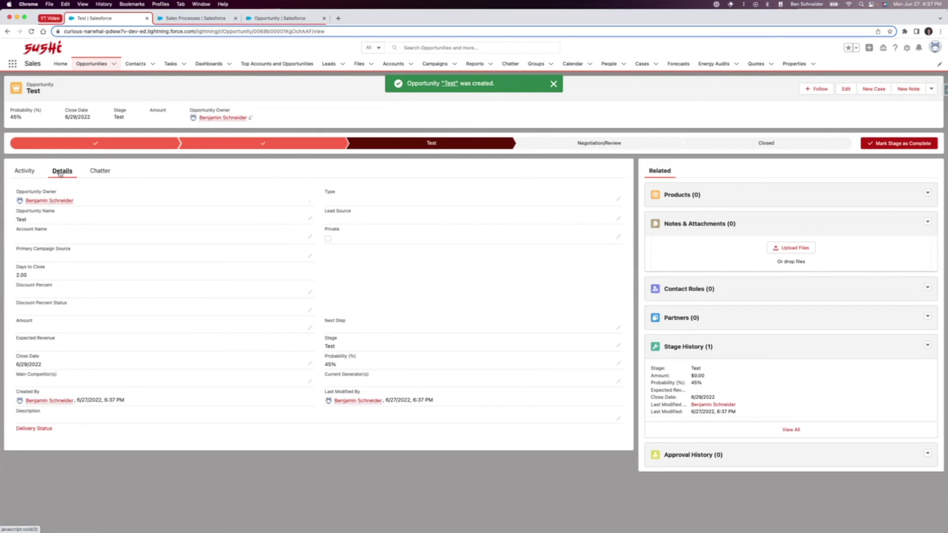